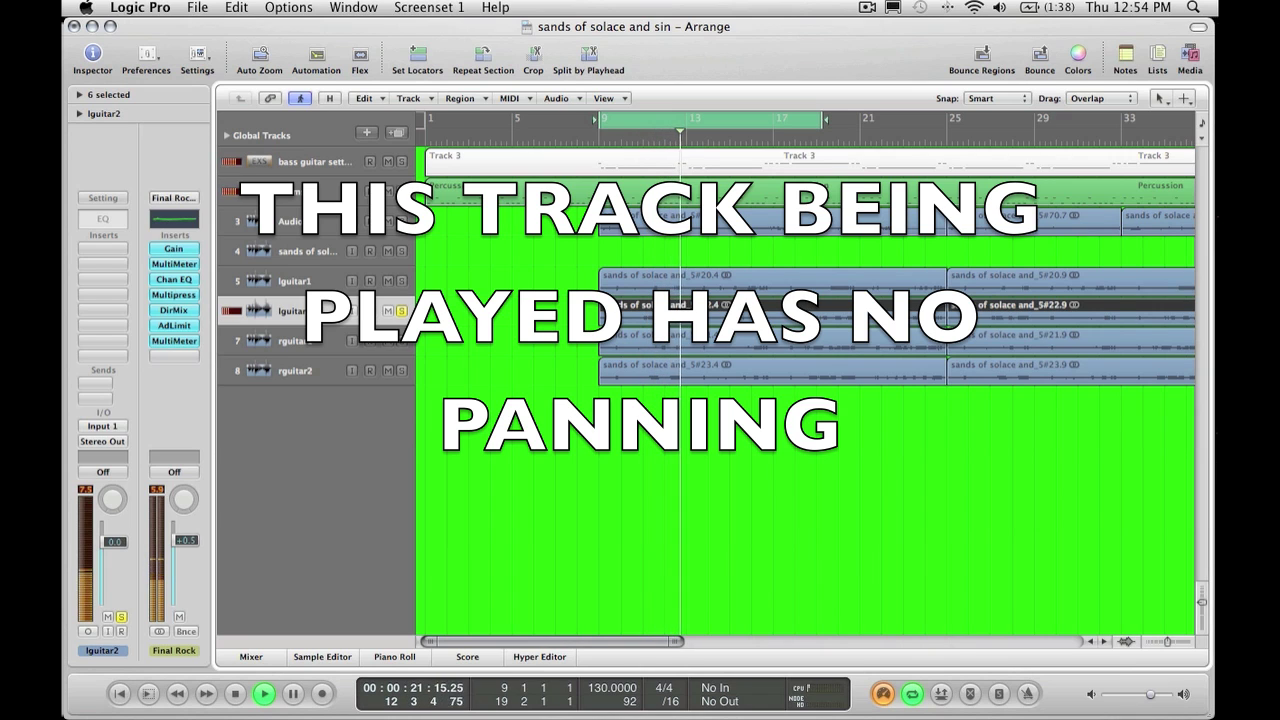
Select the first lguitar2 region and play the four soloed, panned guitar tracks from bar 9
key("space")
left_click(660, 312)
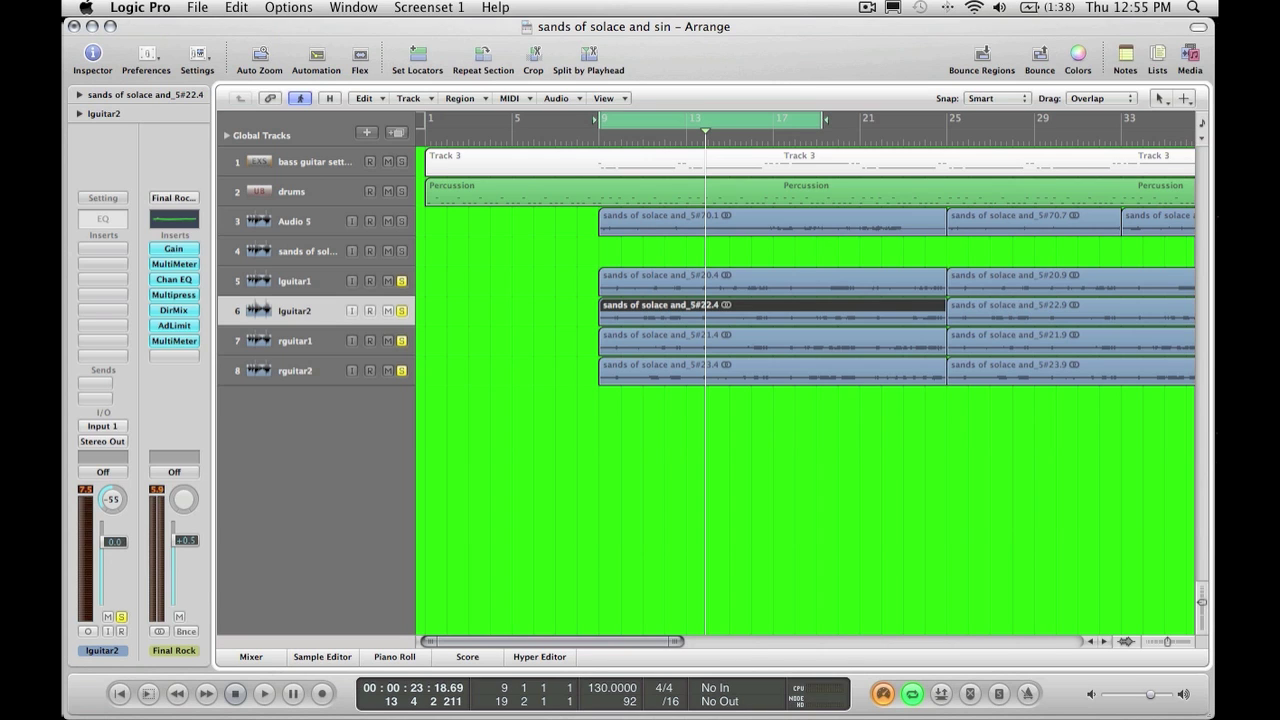
key("Return")
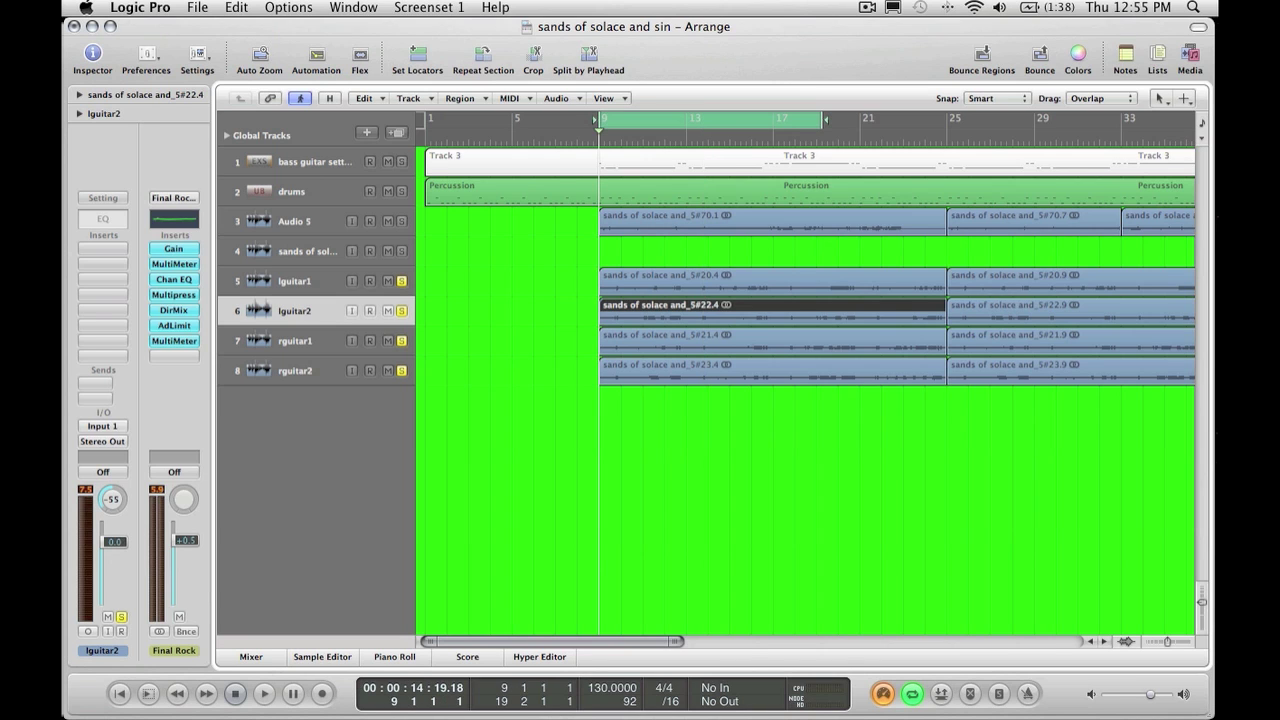
key("space")
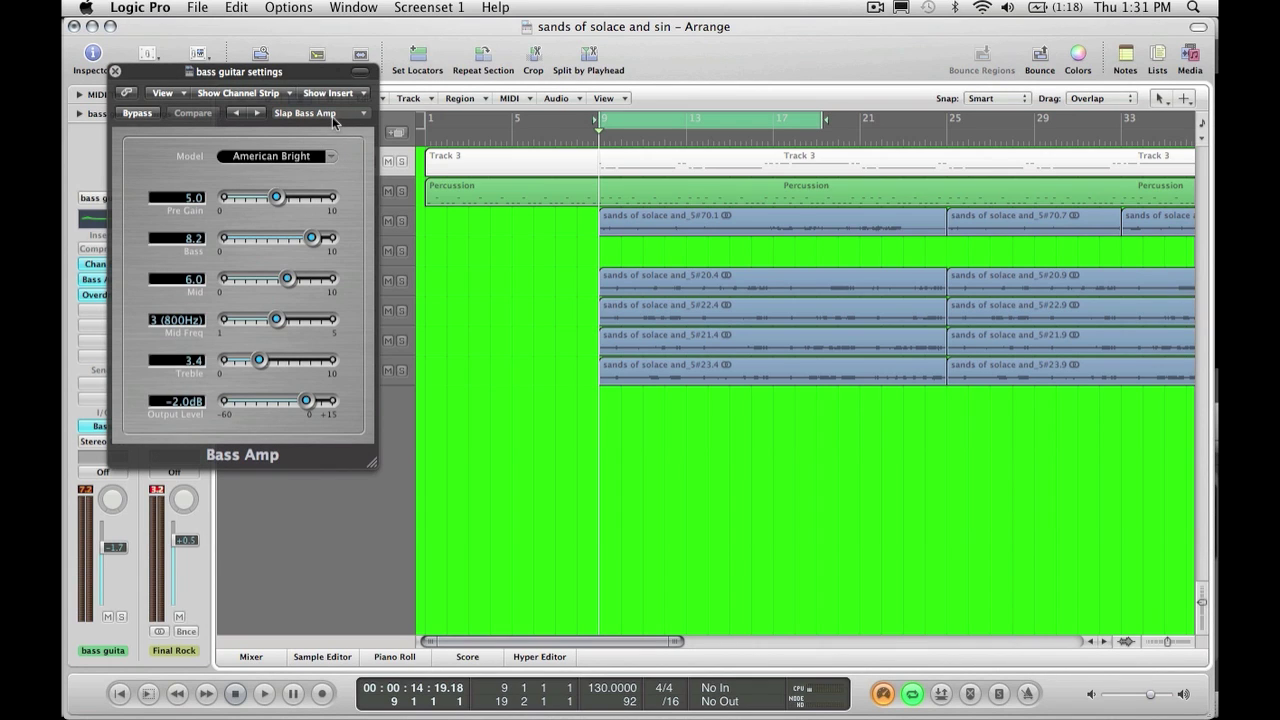
Inspect the Bass Amp presets and settings, and the Overdrive settings, on the bass guitar track
left_click(333, 119)
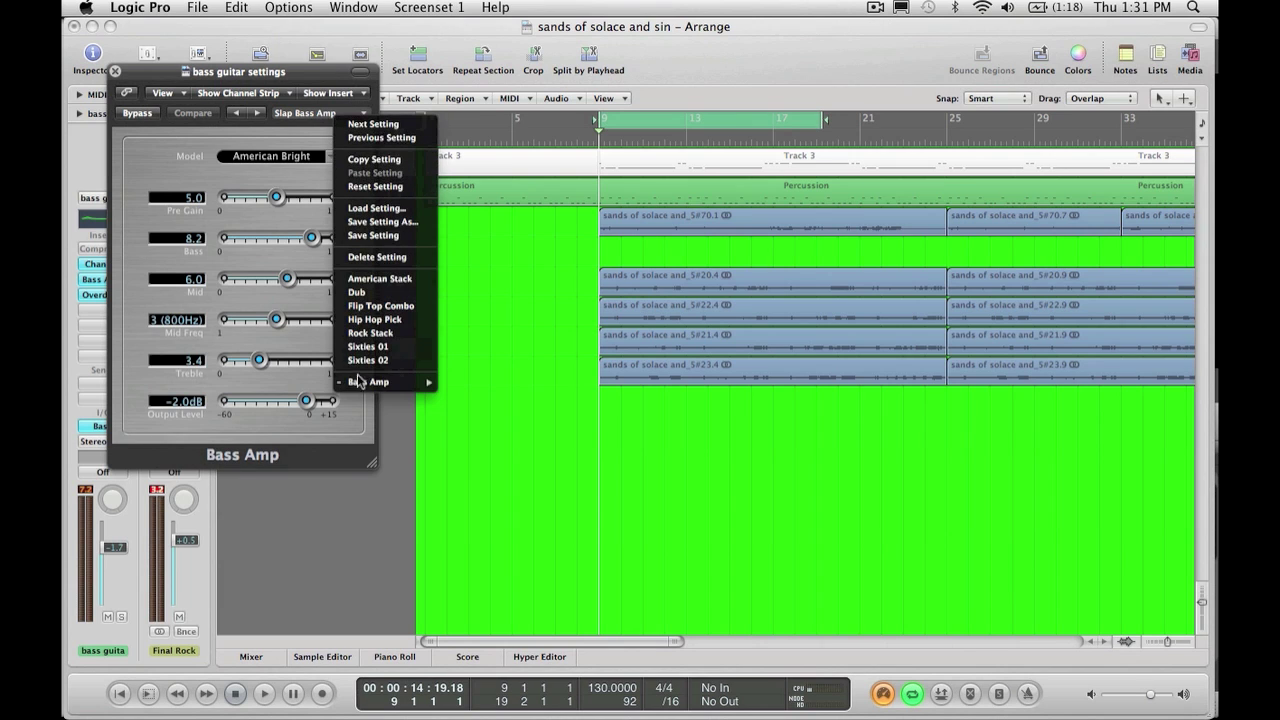
mouse_move(359, 385)
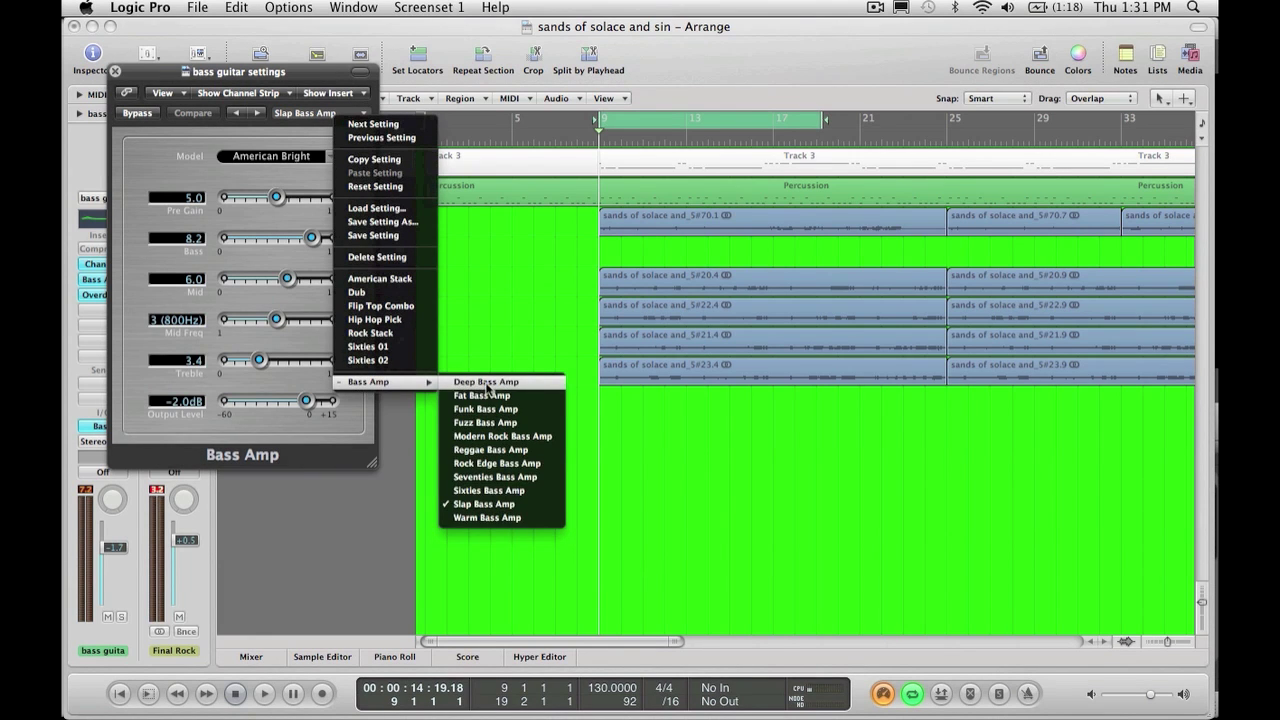
left_click(167, 158)
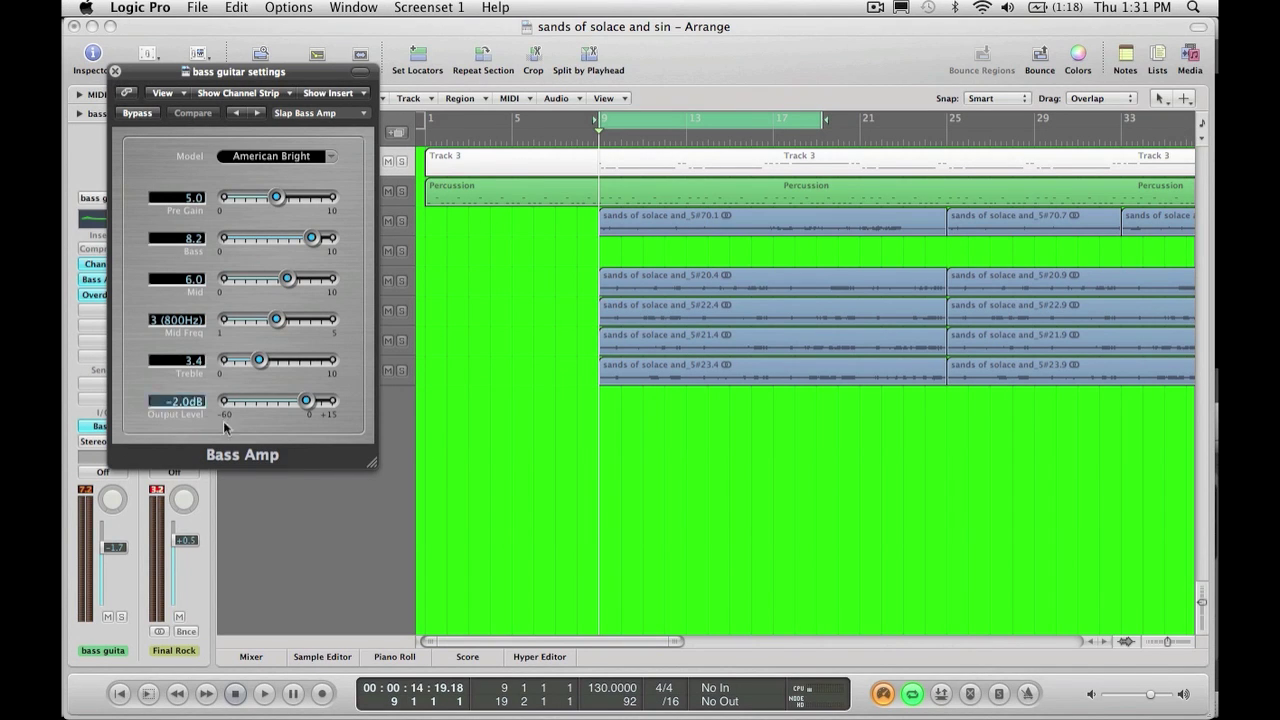
left_click(116, 72)
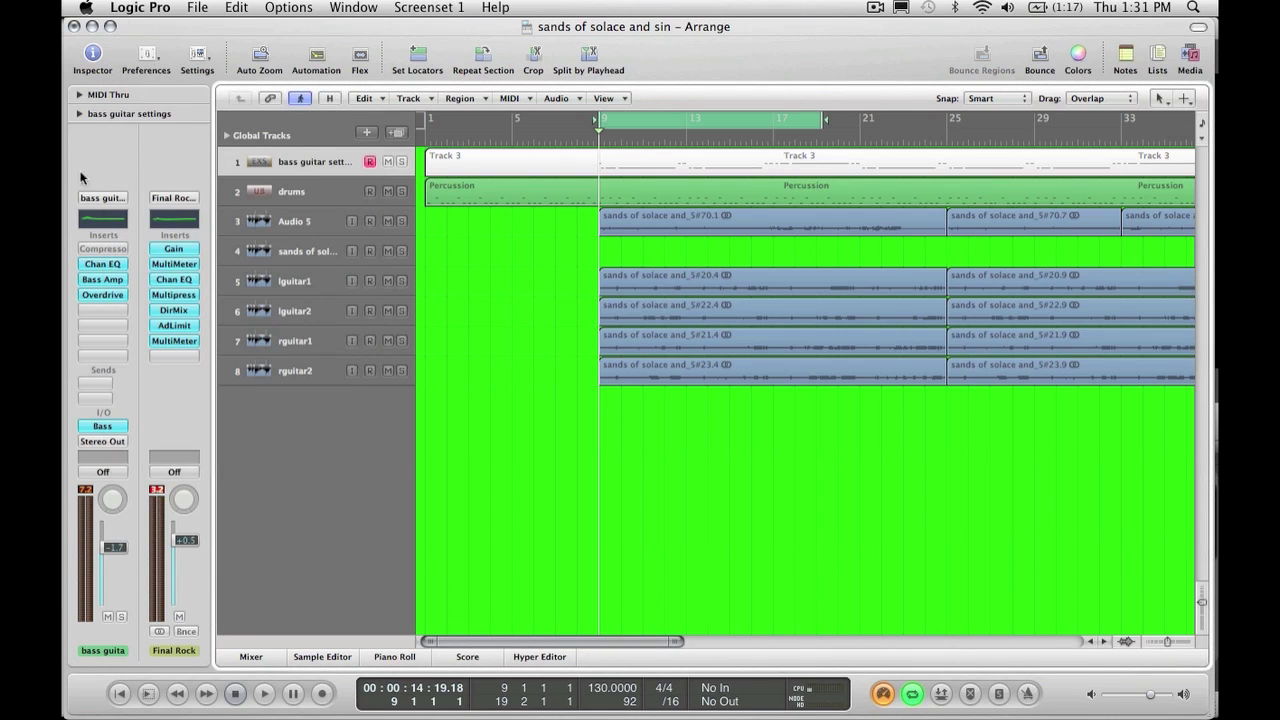
left_click(111, 296)
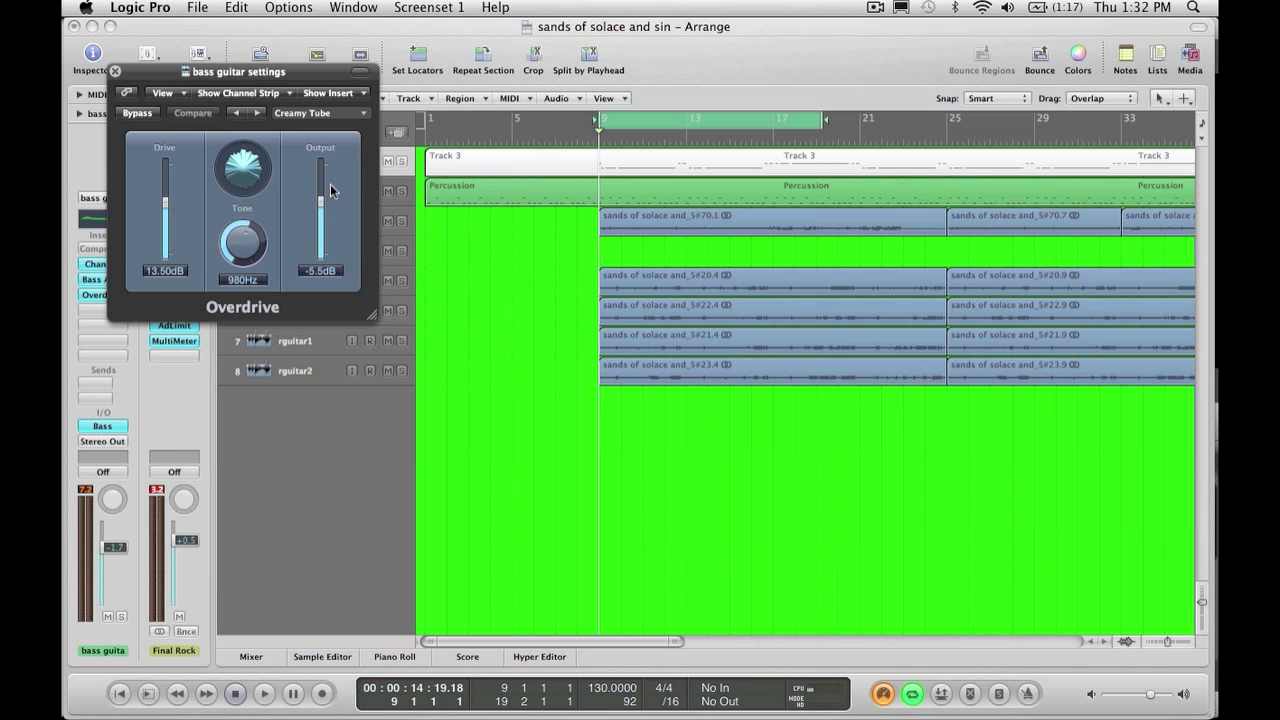
left_click(115, 72)
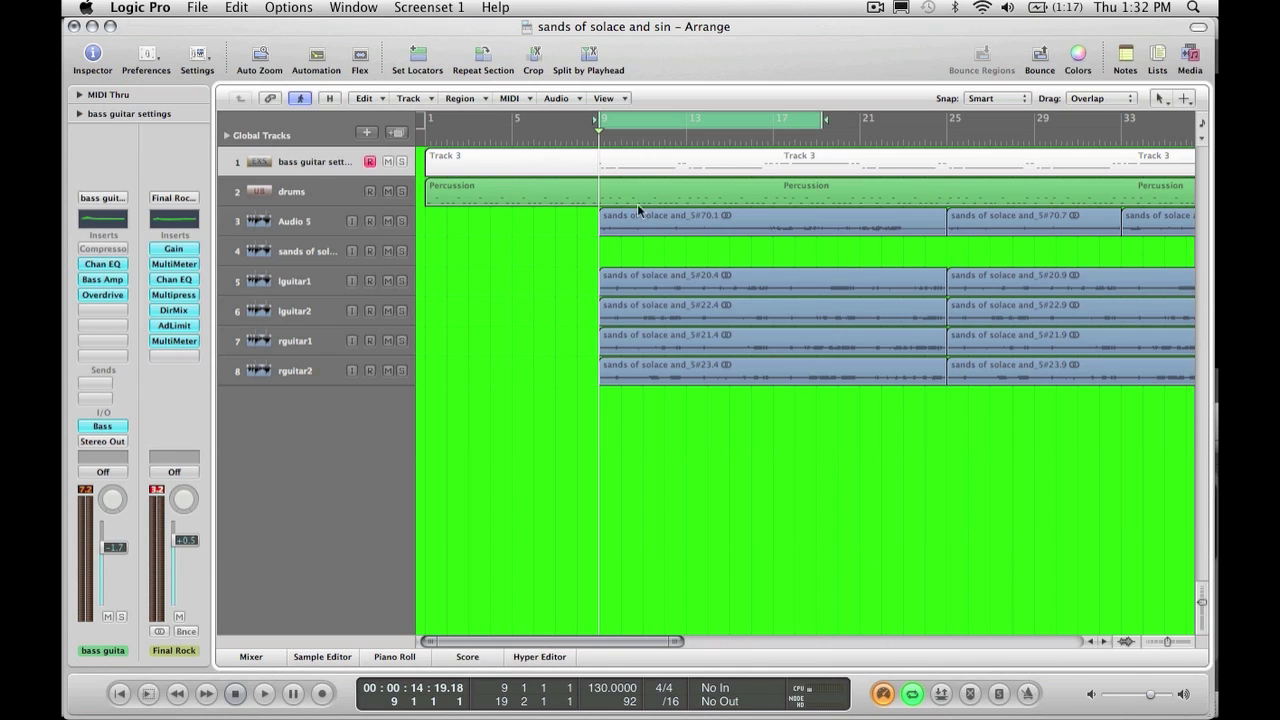
Solo the bass guitar track and play back a short passage from bar 9
key("s")
key("space")
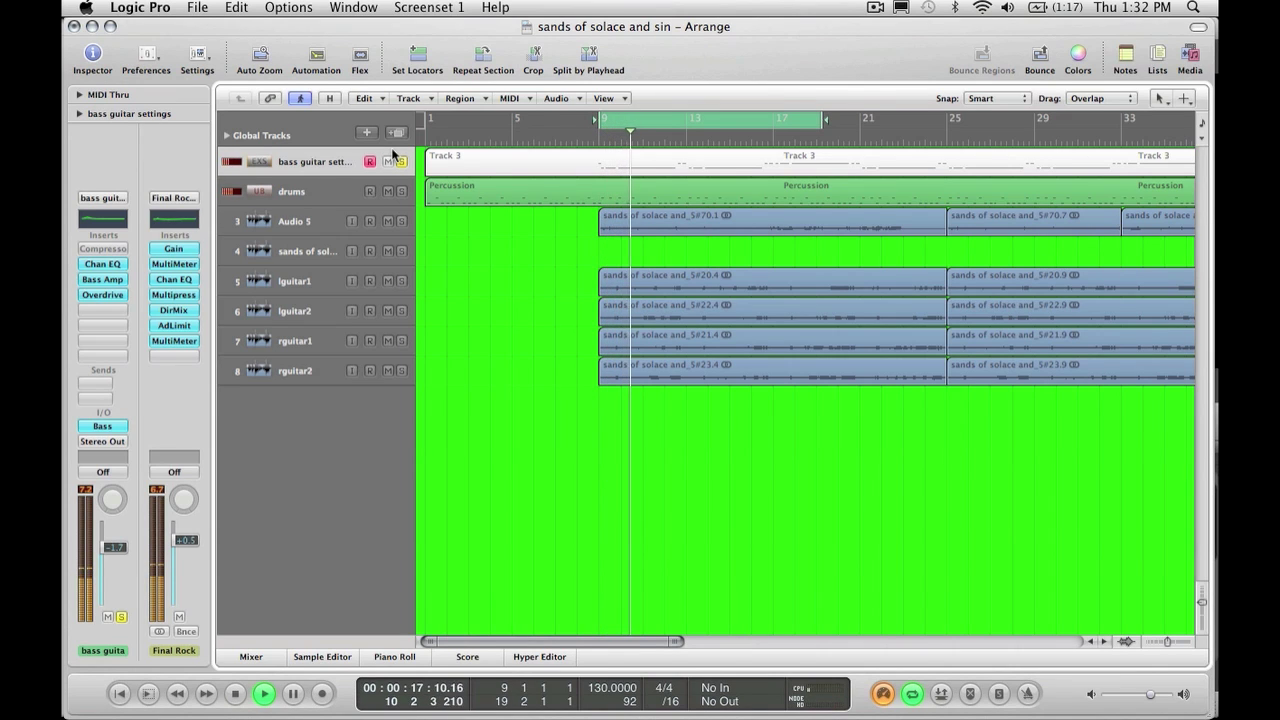
key("space")
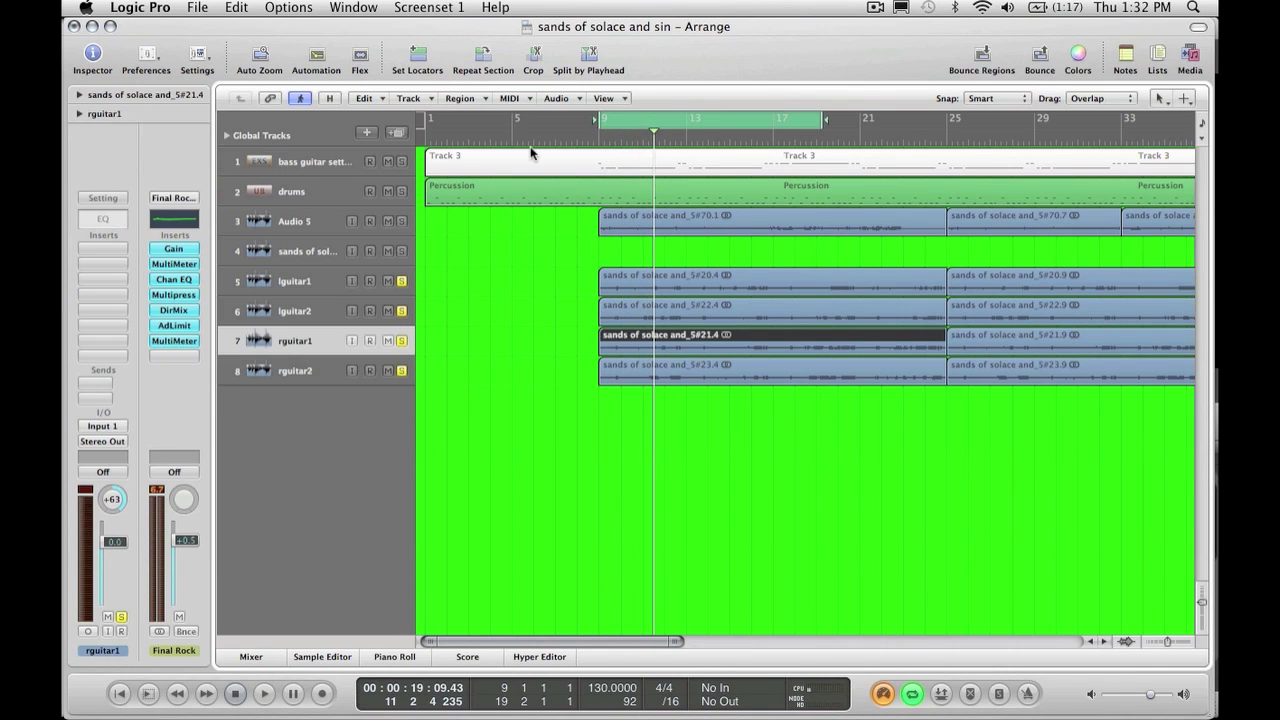
Play the four soloed guitar tracks from bar 9, and restart them from the same bar
key("Return")
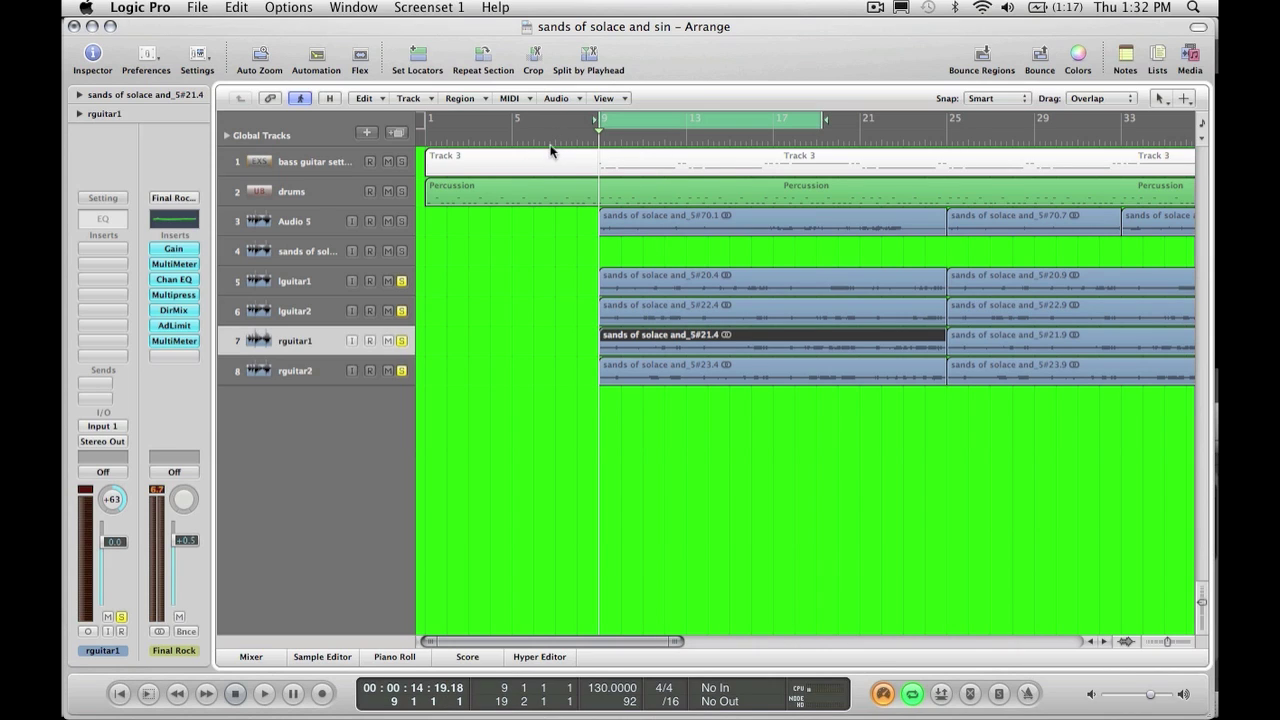
key("space")
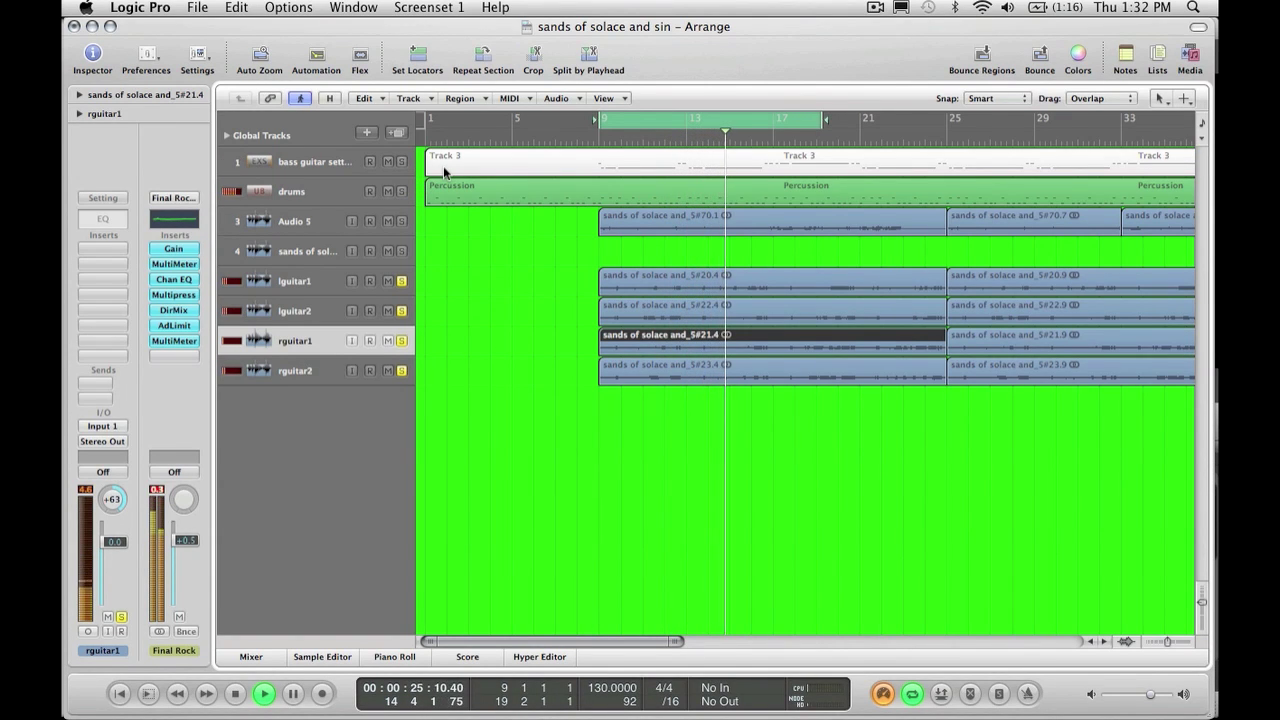
key("space")
key("Return")
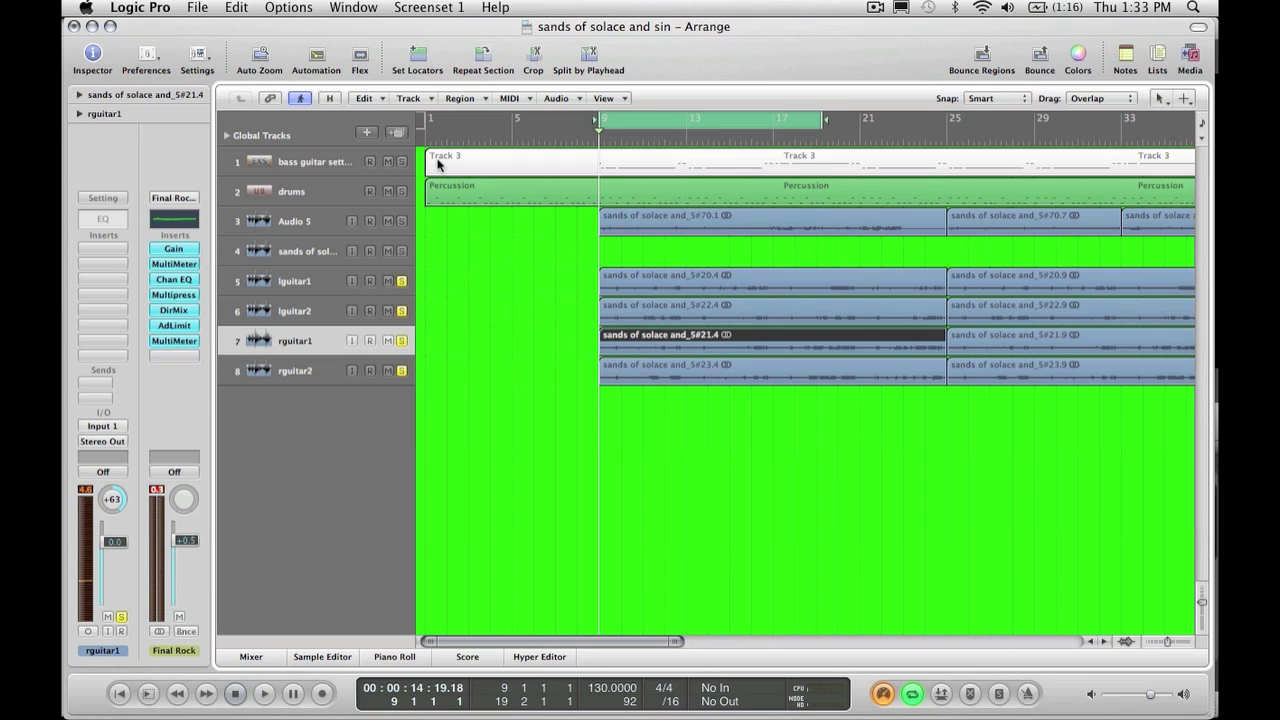
key("space")
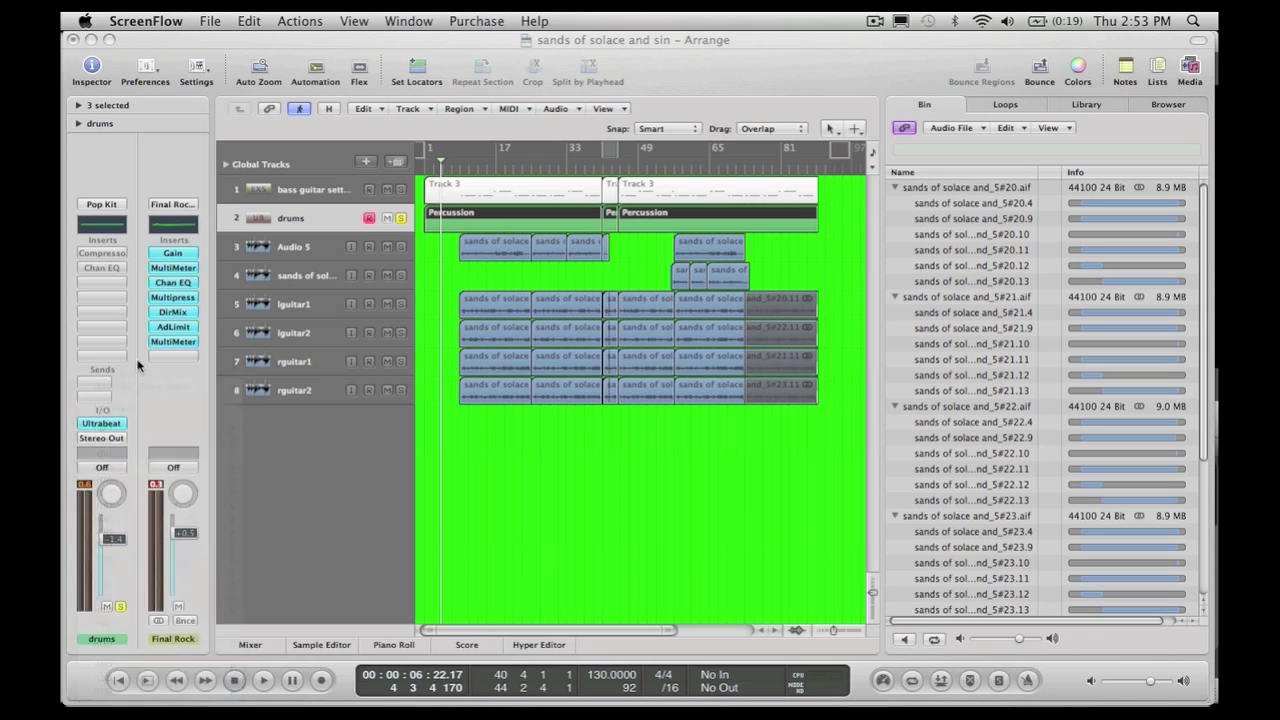
Check the drums track's Ultrabeat instrument and where its Stereo version is found among the available instruments
left_click(136, 421)
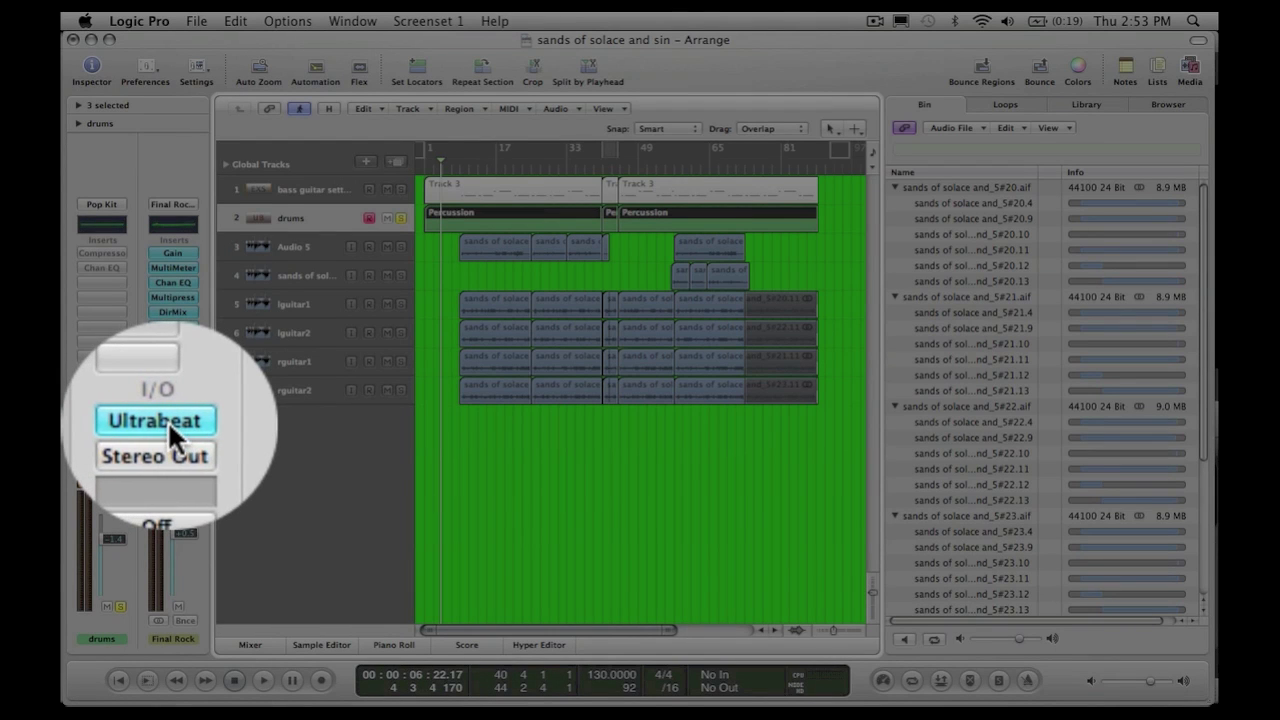
left_click(106, 423)
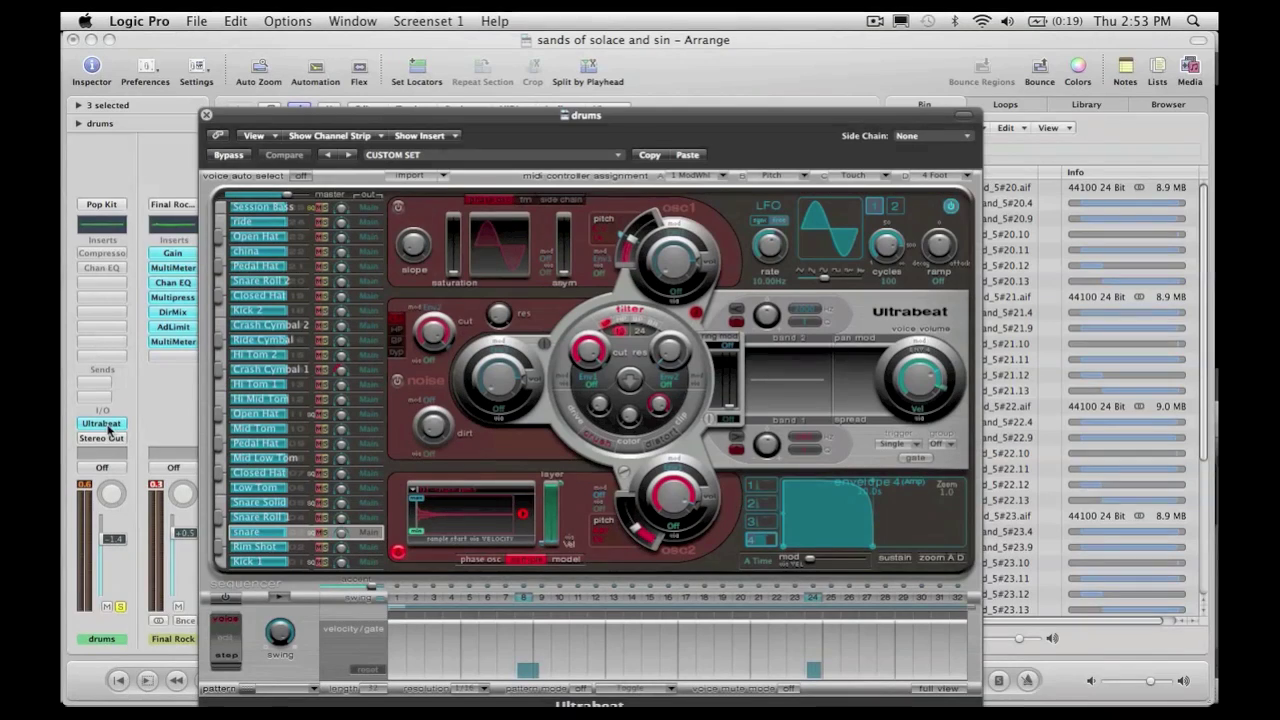
left_click(206, 116)
left_click(106, 428)
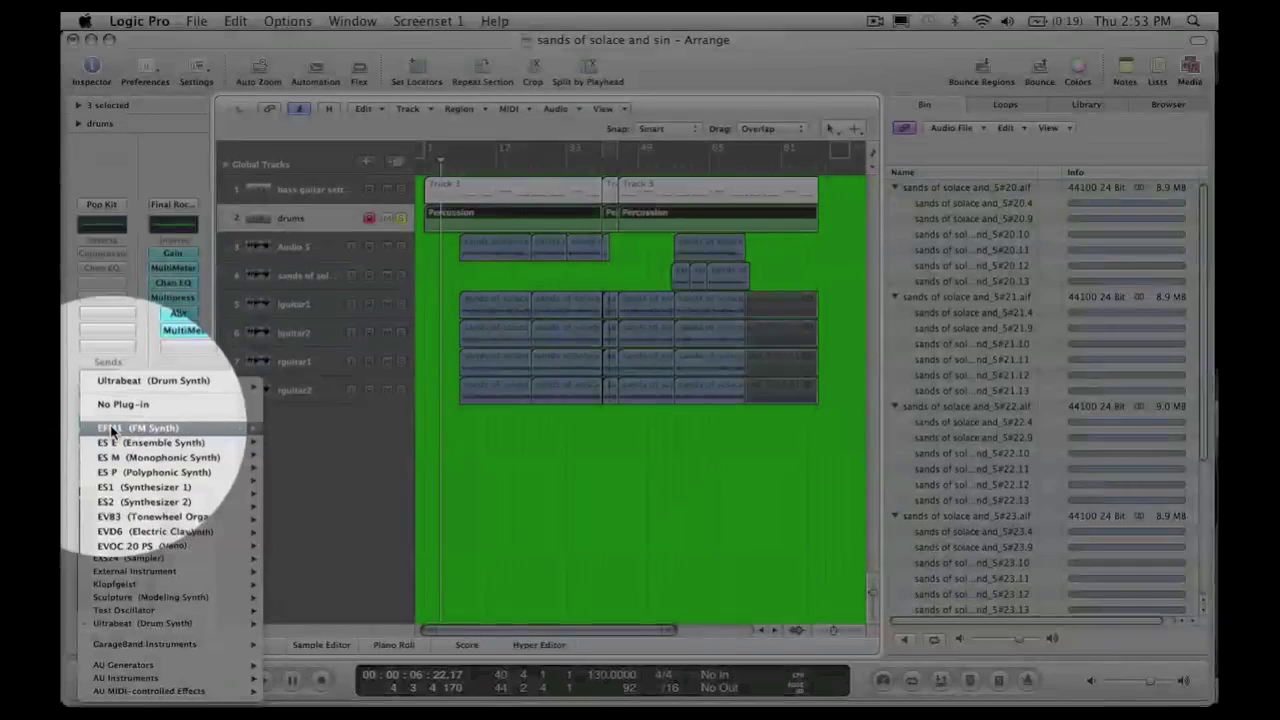
mouse_move(137, 617)
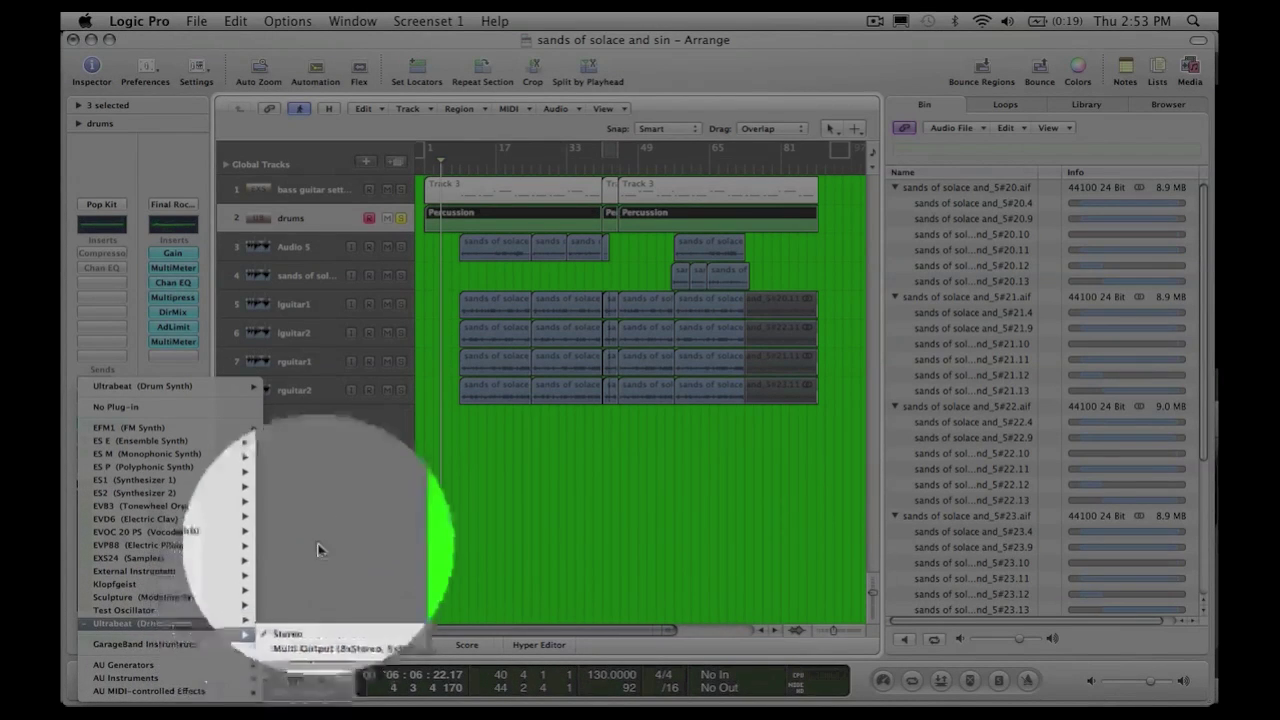
left_click(335, 456)
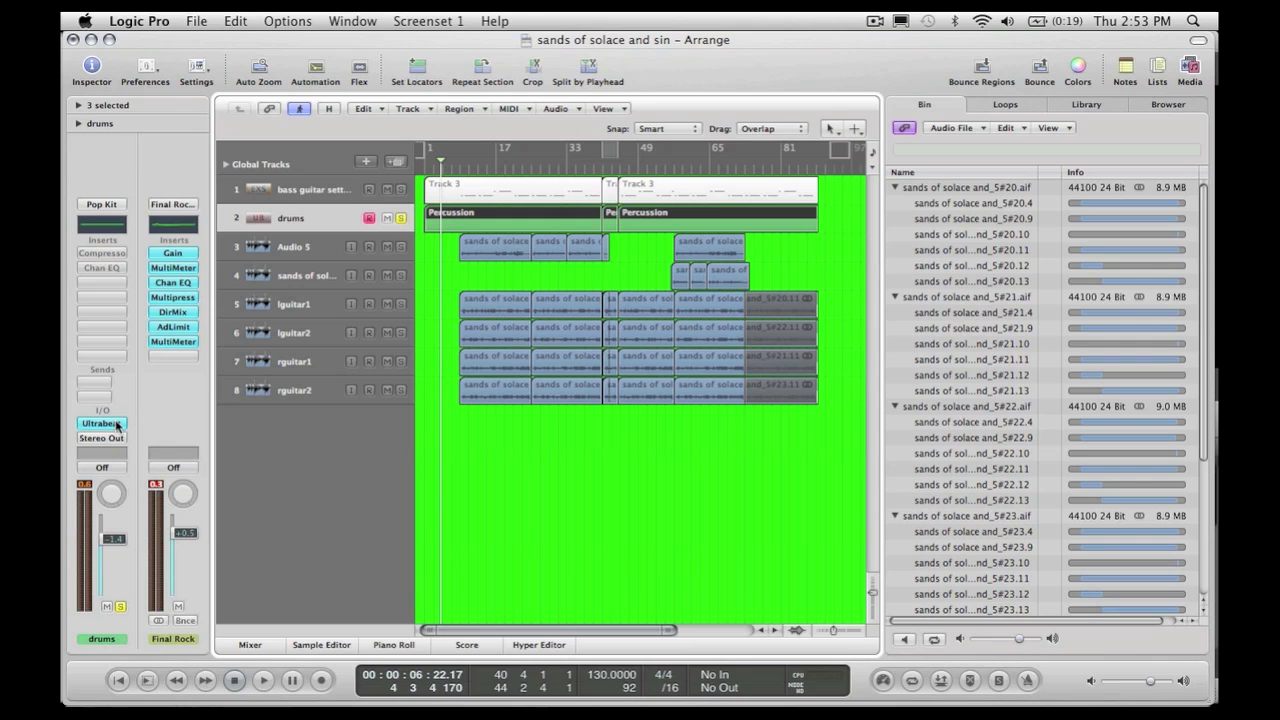
Open Ultrabeat on the drums track and view the sample loading options for the snare sound
left_click(116, 425)
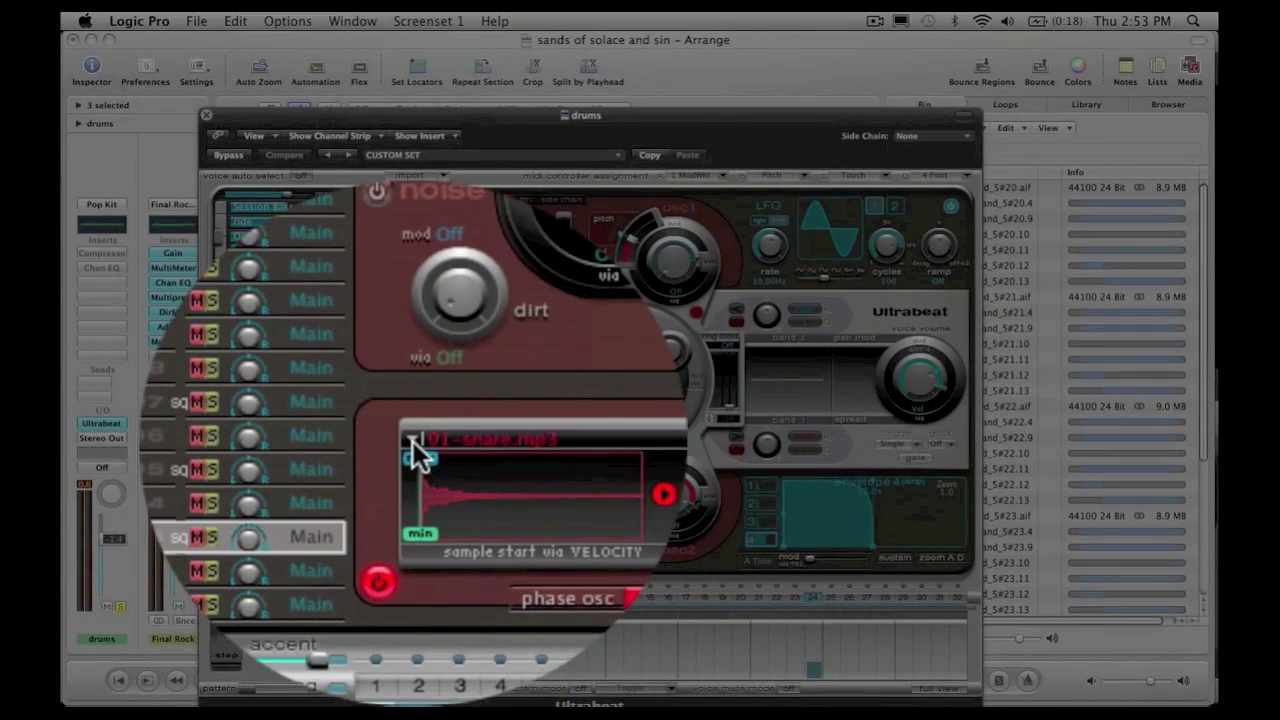
left_click(413, 441)
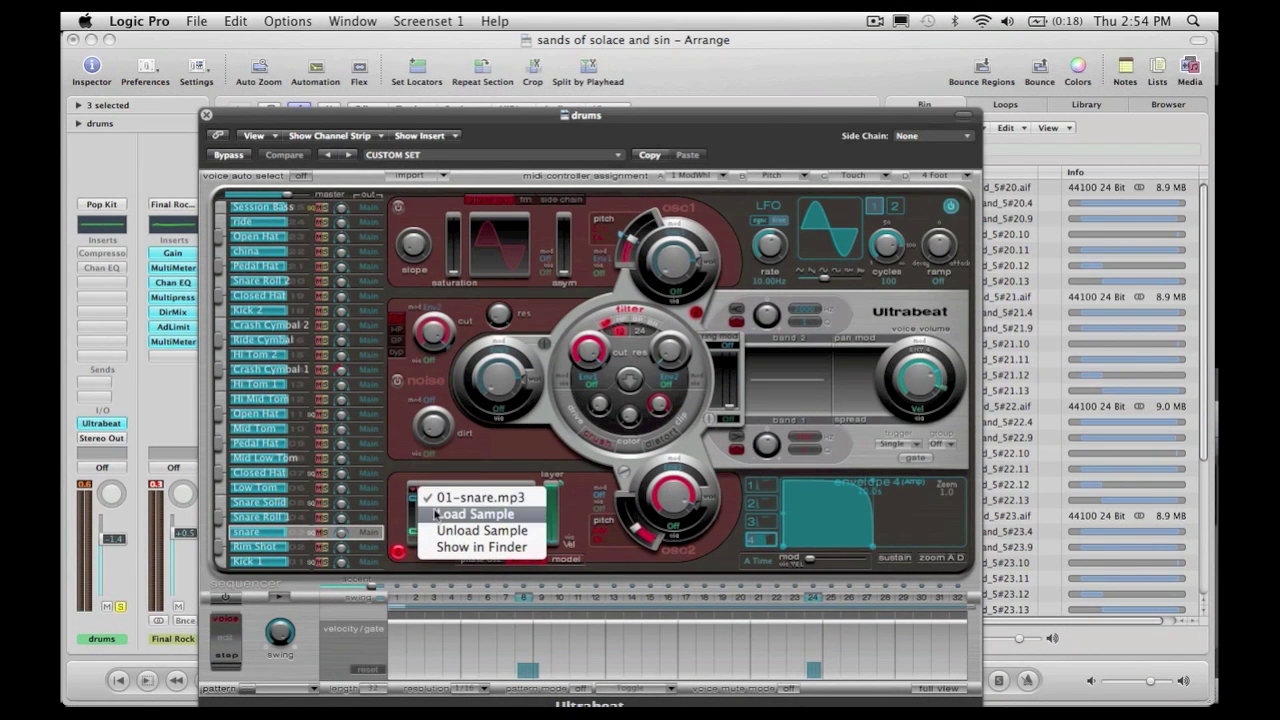
left_click(476, 469)
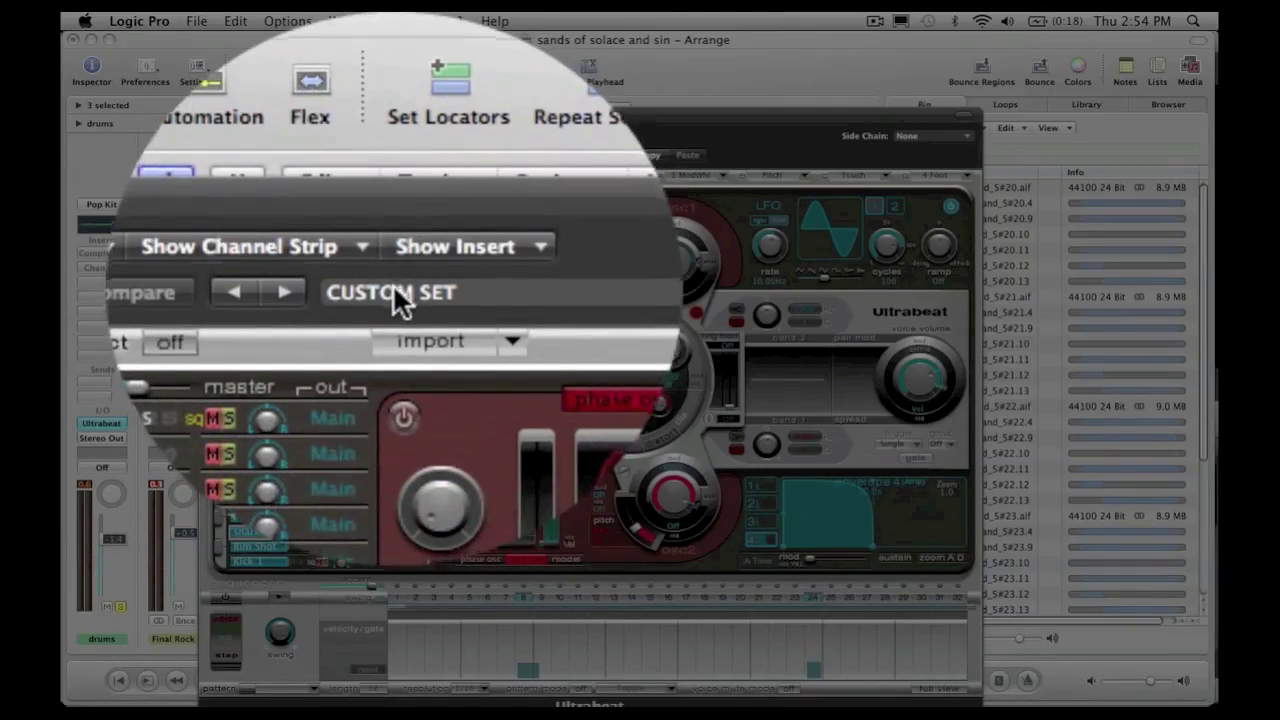
Browse the Ultrabeat drum kits, choose the CUSTOM SET setting and audition its drum sounds
left_click(393, 286)
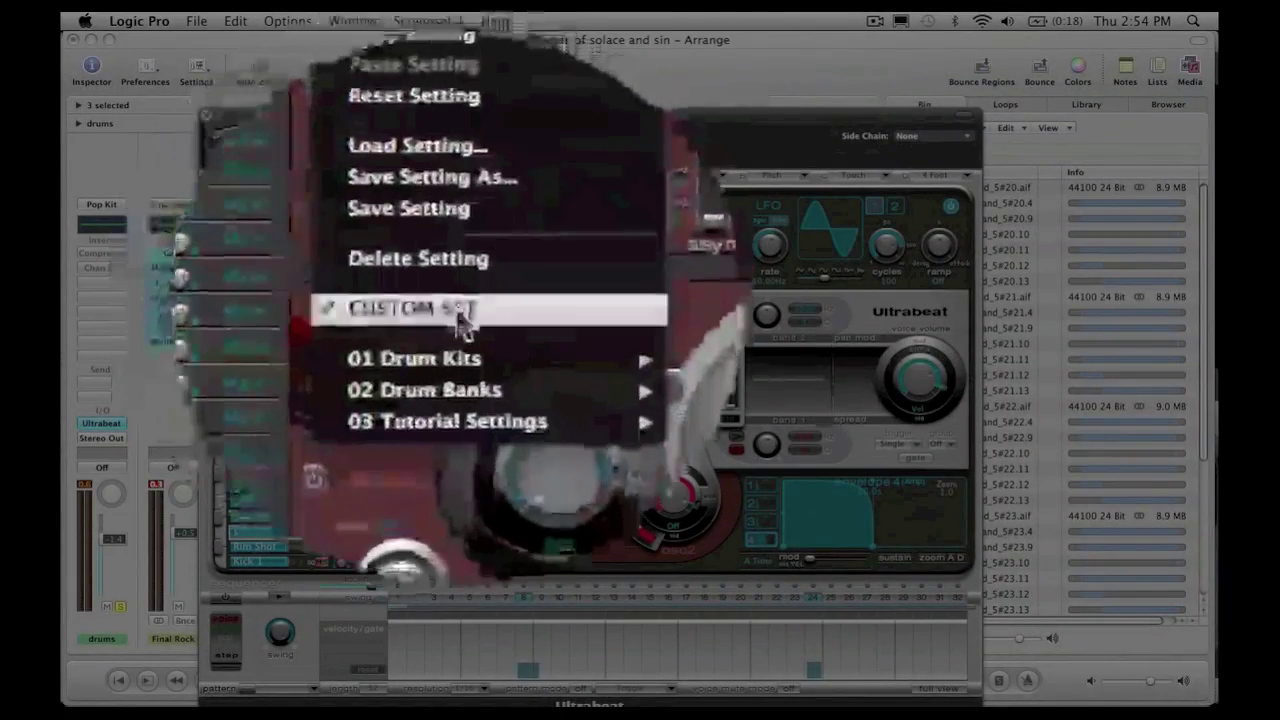
mouse_move(490, 330)
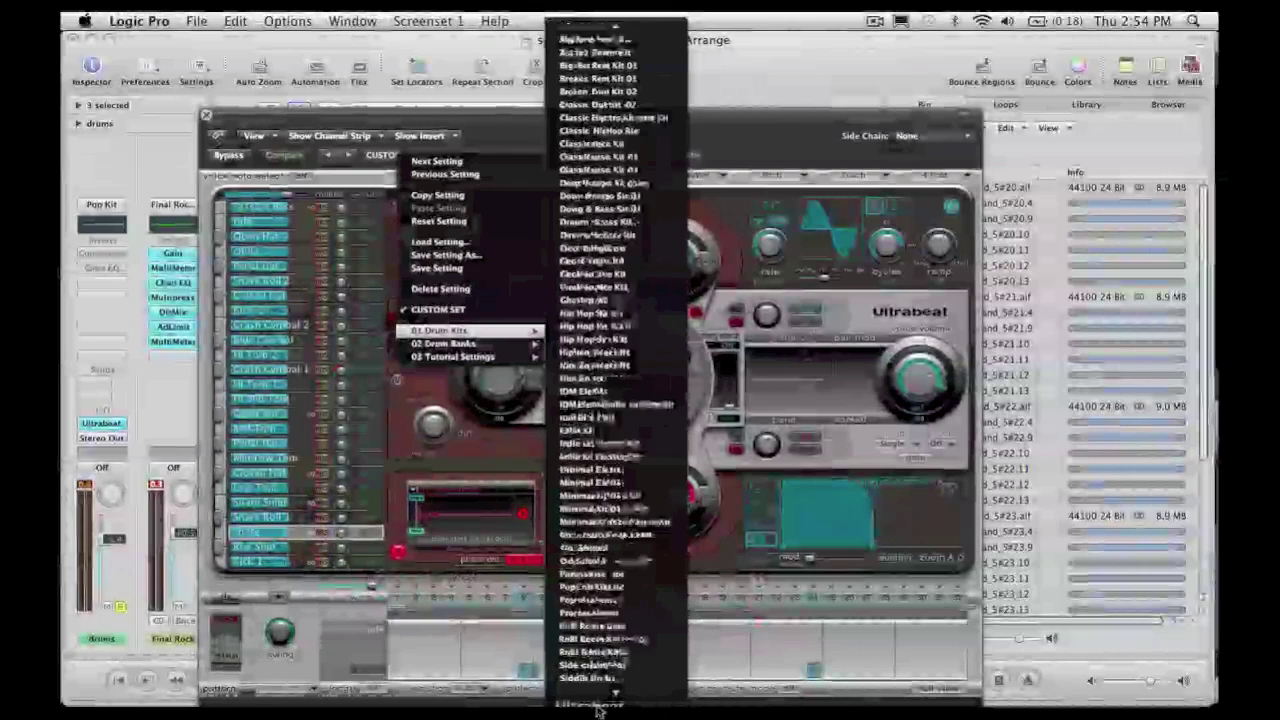
left_click(466, 311)
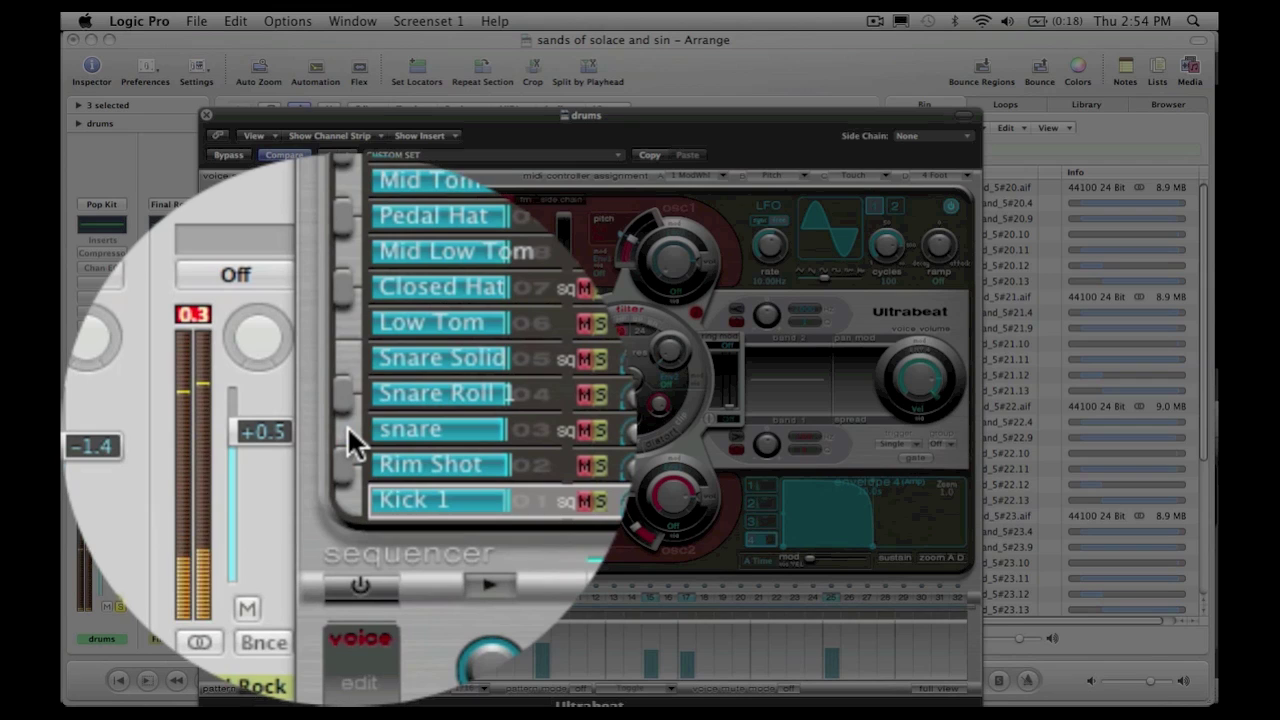
left_click(347, 427)
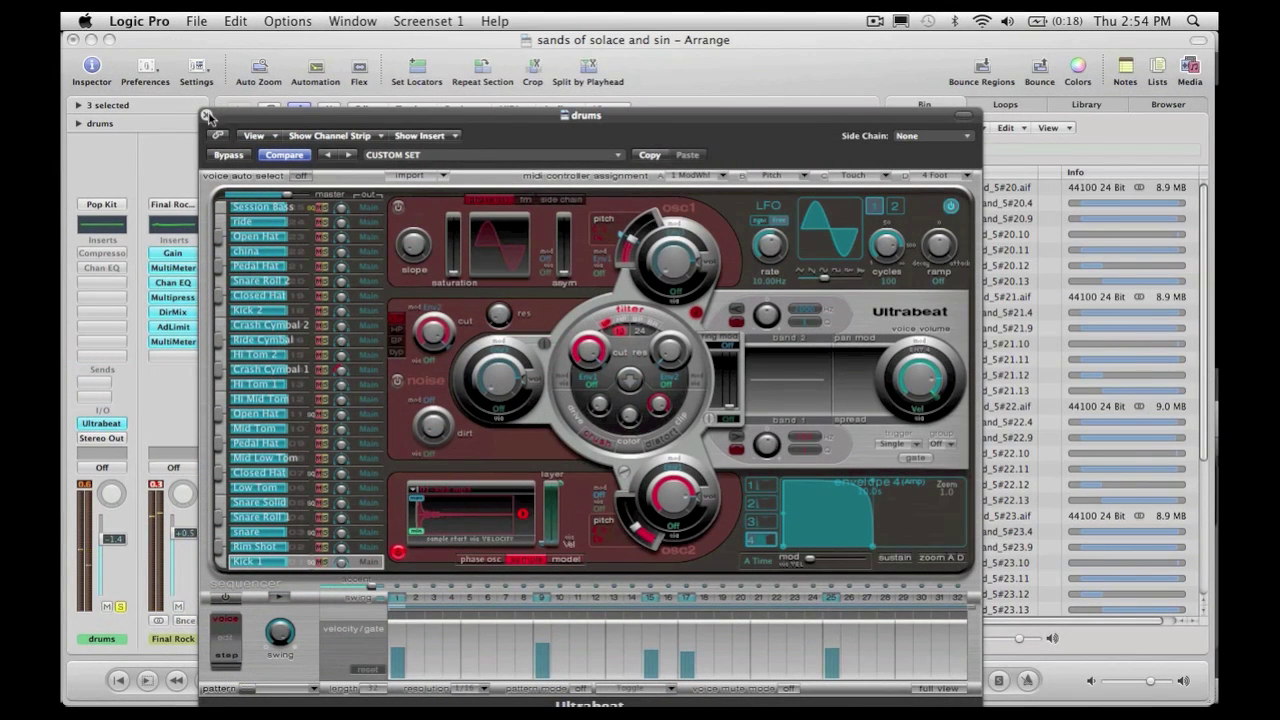
Close Ultrabeat and play the soloed drums track from the beginning for about four bars
left_click(206, 116)
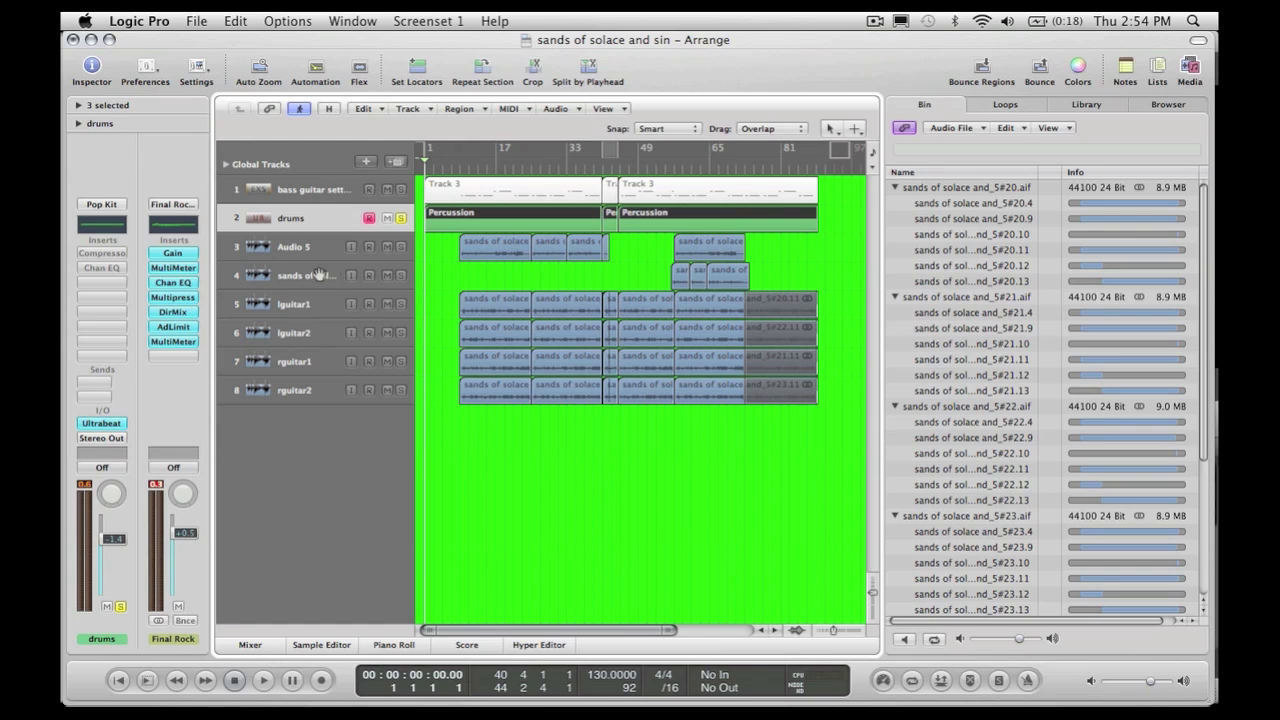
key("space")
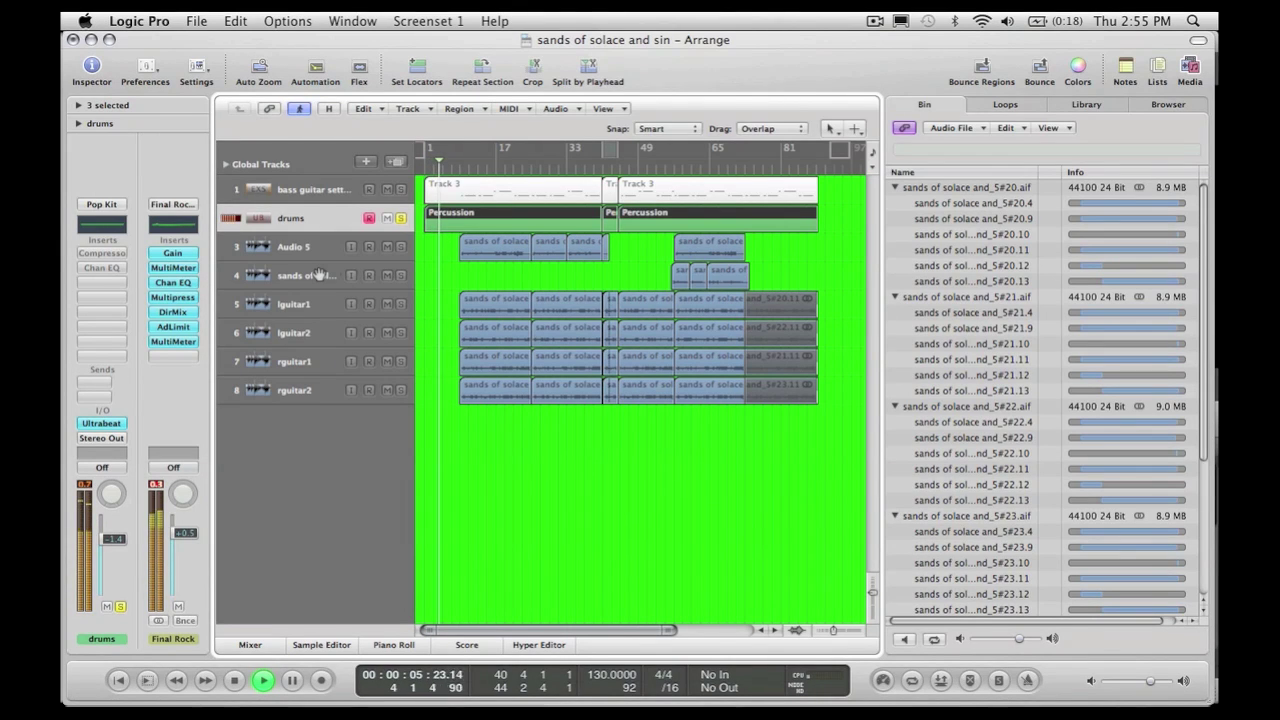
key("space")
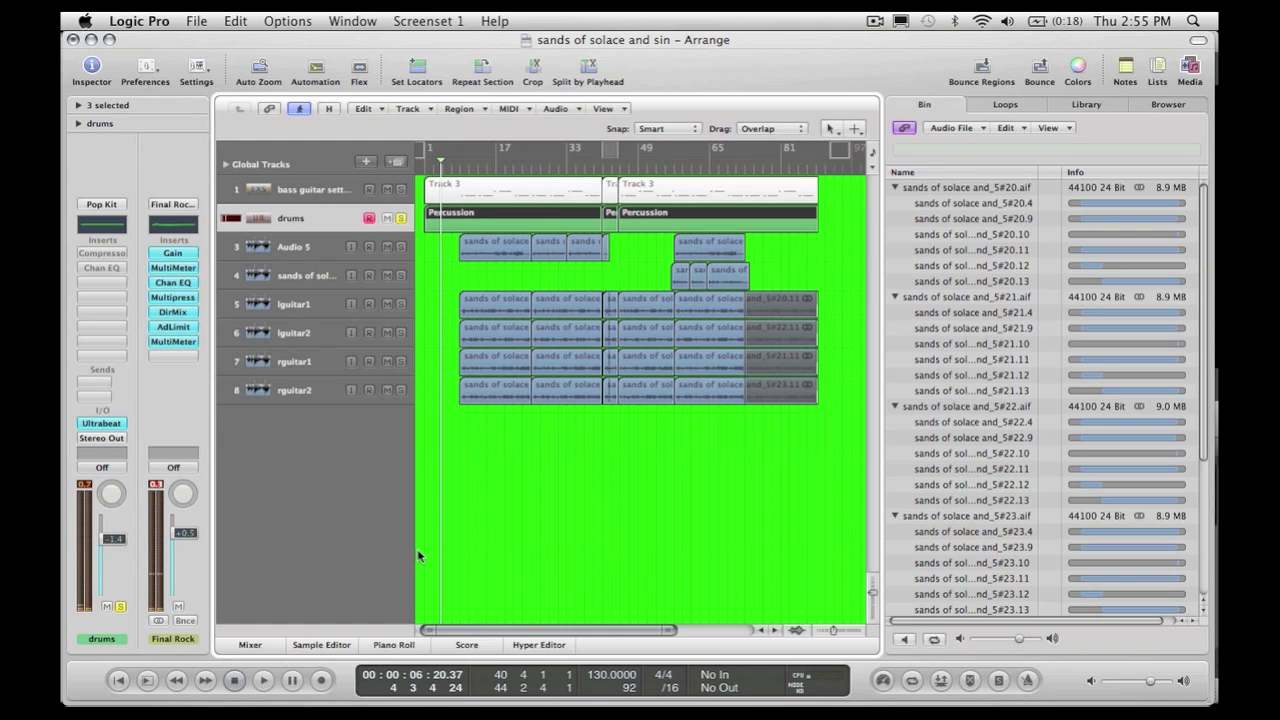
Open the Piano Roll for the Percussion regions, hide the media area and enlarge the note editor
left_click(395, 646)
key("p")
left_click(406, 646)
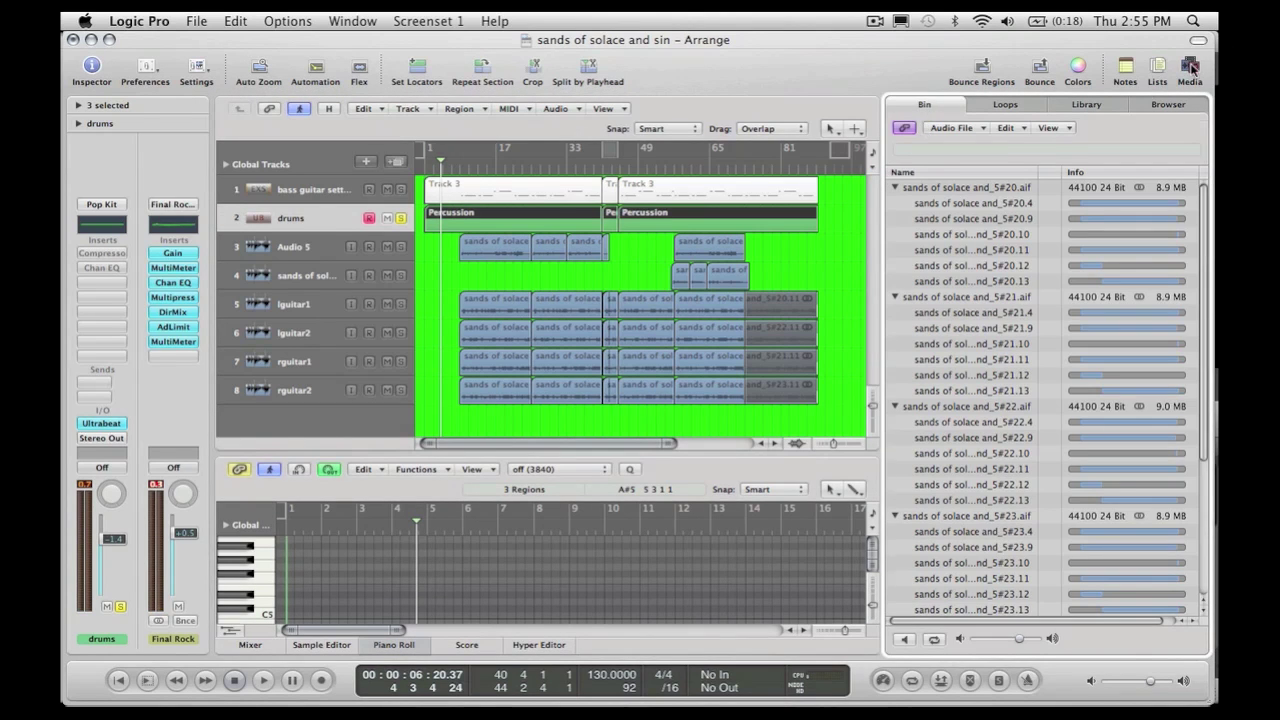
left_click(1189, 70)
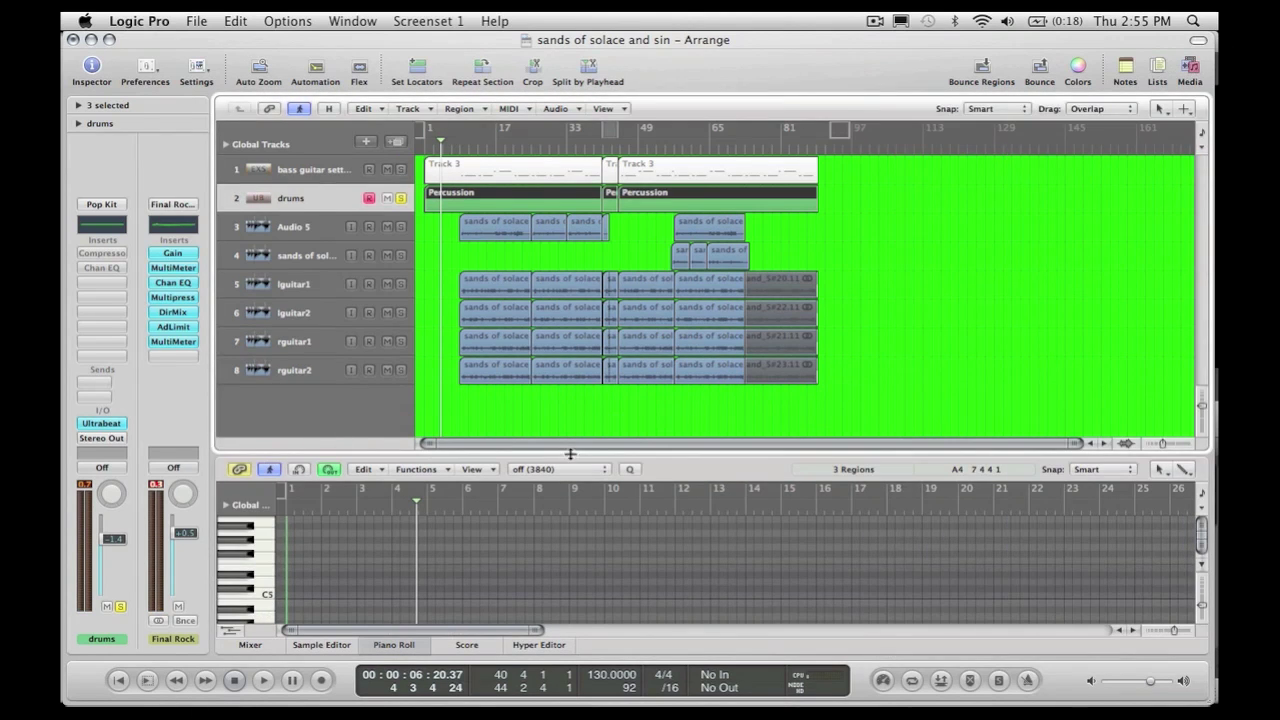
left_click_drag(570, 454, 570, 348)
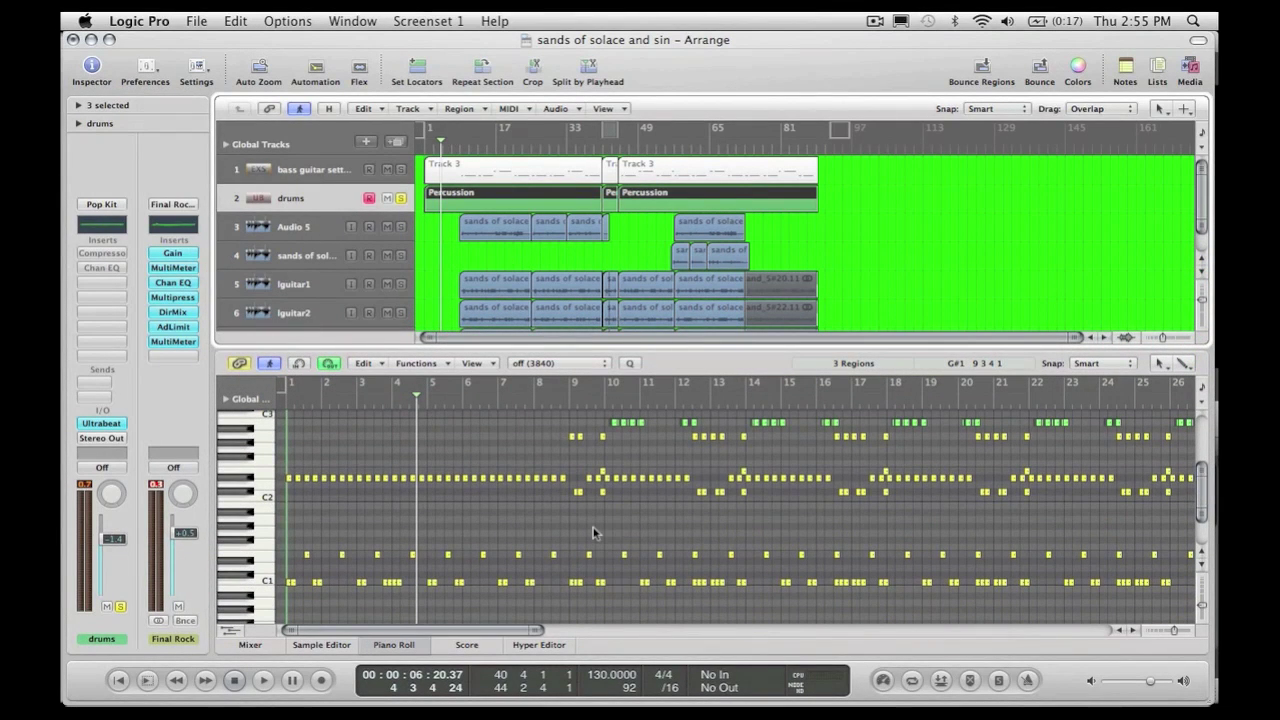
Audition the drum sounds on the Piano Roll's keyboard, including the kick on C1
left_click(268, 583)
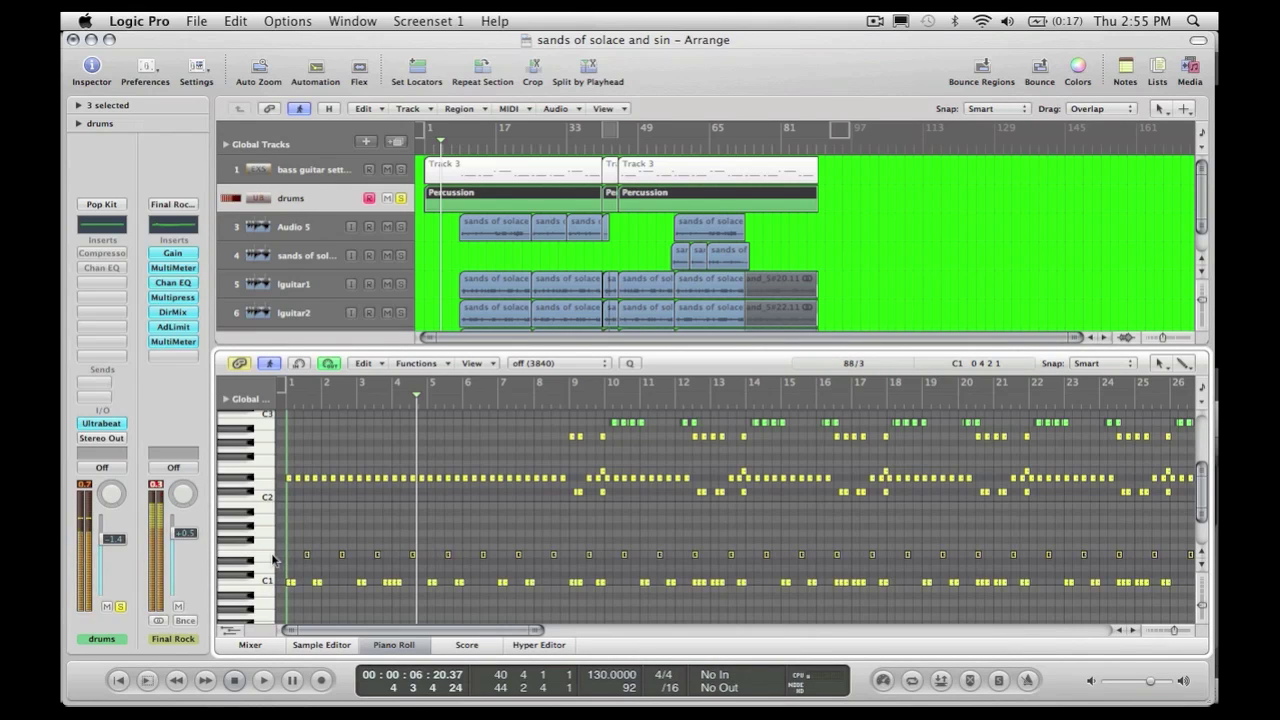
left_click(260, 480)
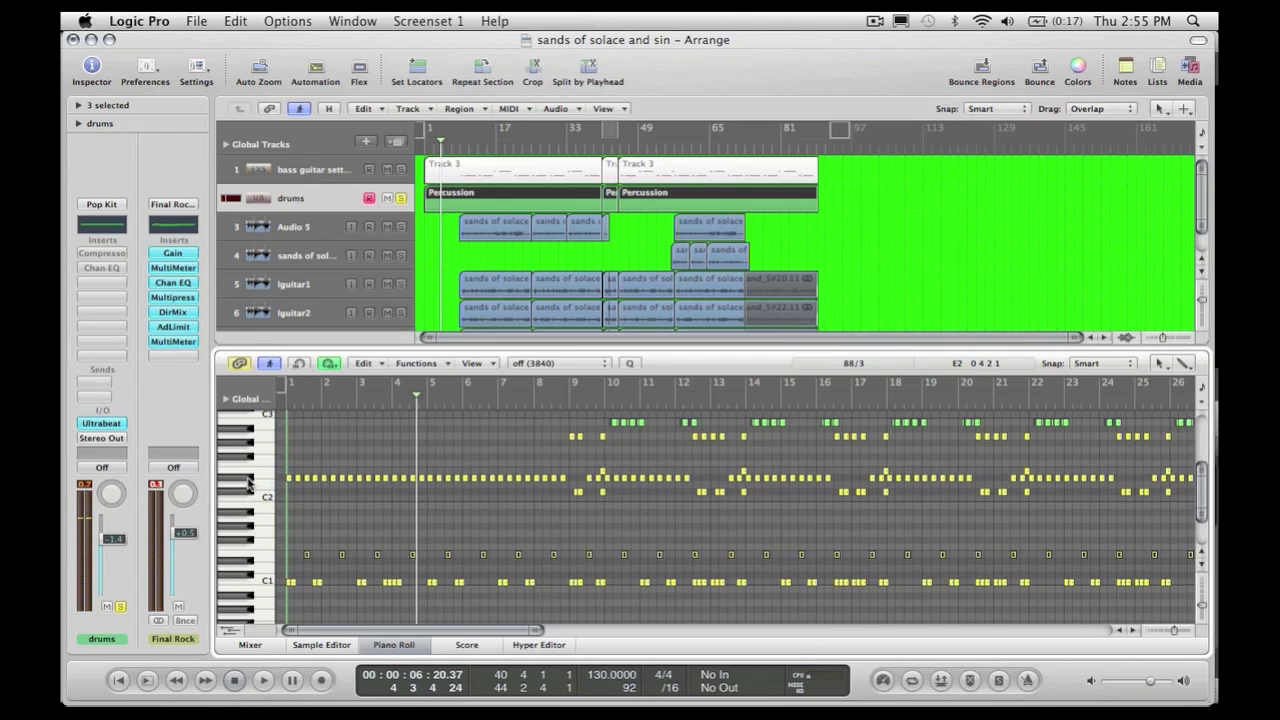
Audition the repeated drum sound just above C2 on the Piano Roll's keyboard and close the Piano Roll
left_click(250, 483)
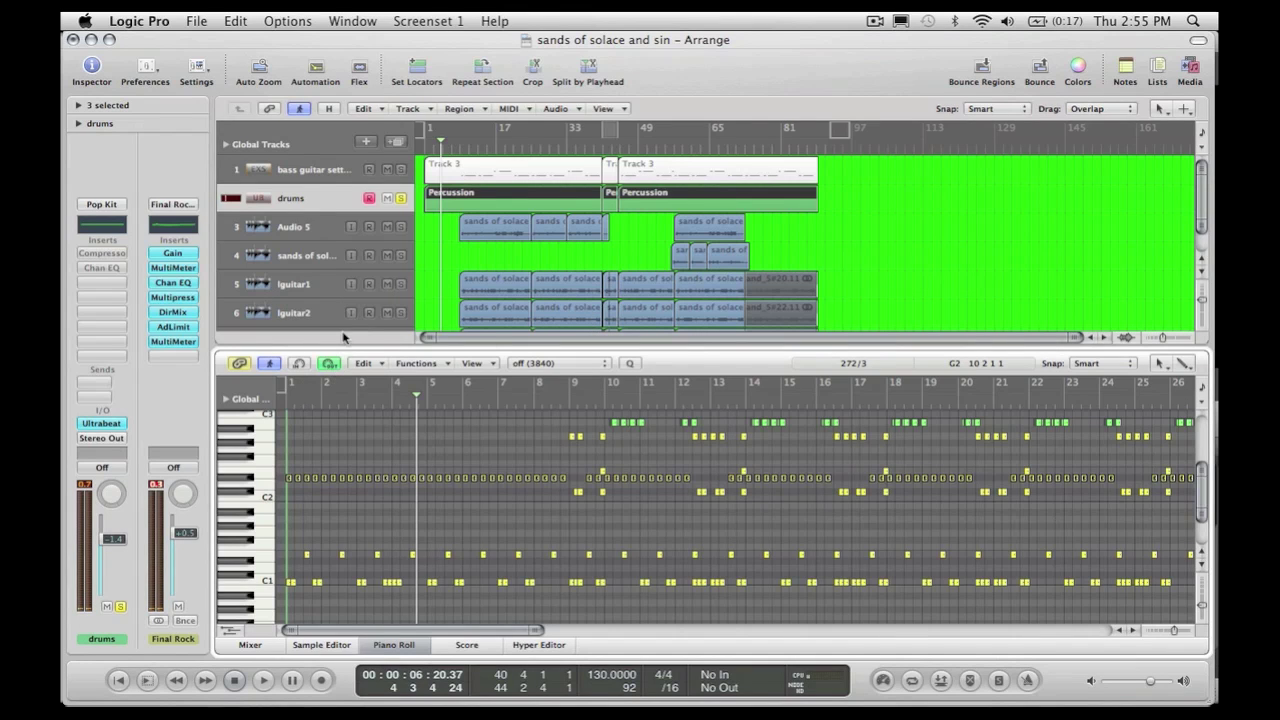
key("Escape")
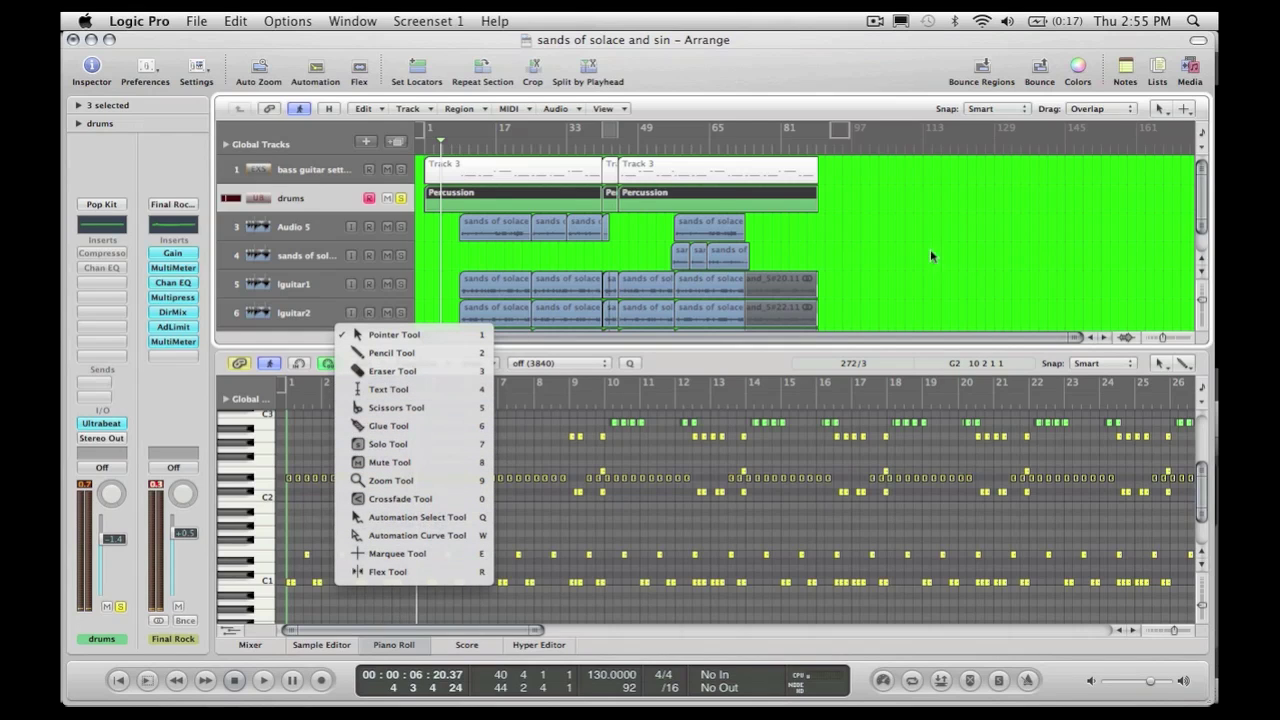
left_click(985, 307)
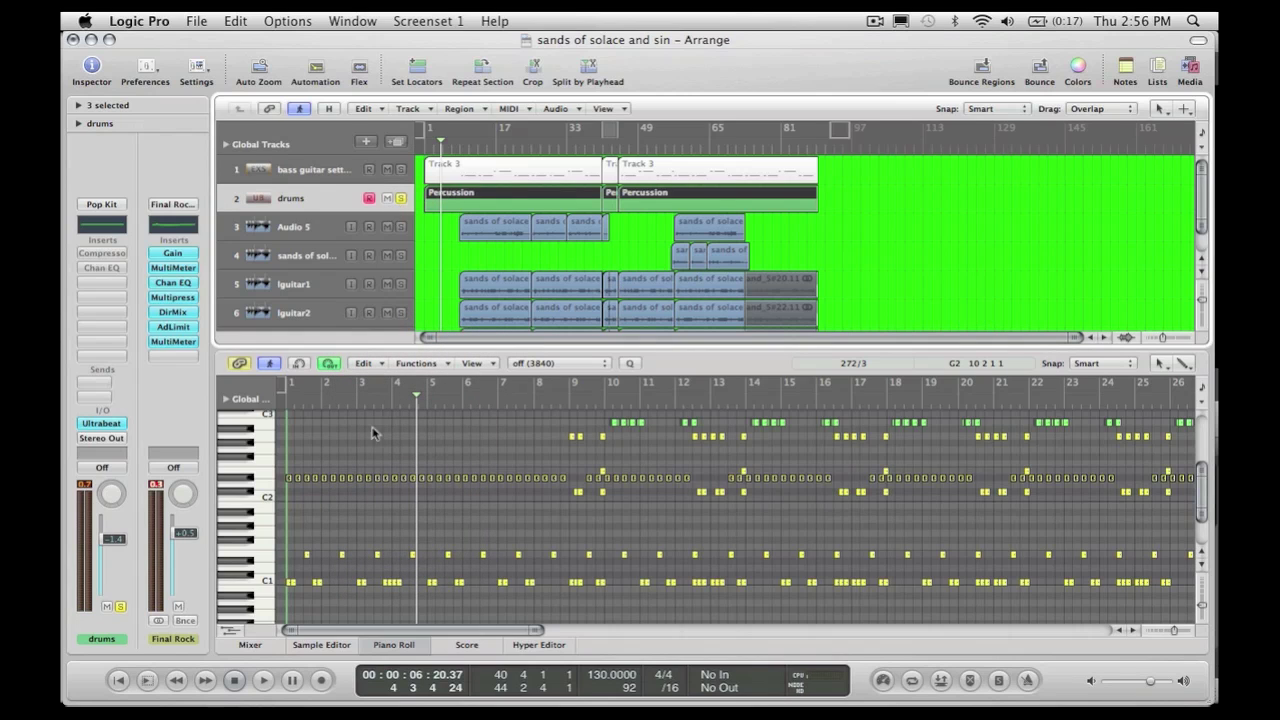
left_click(396, 645)
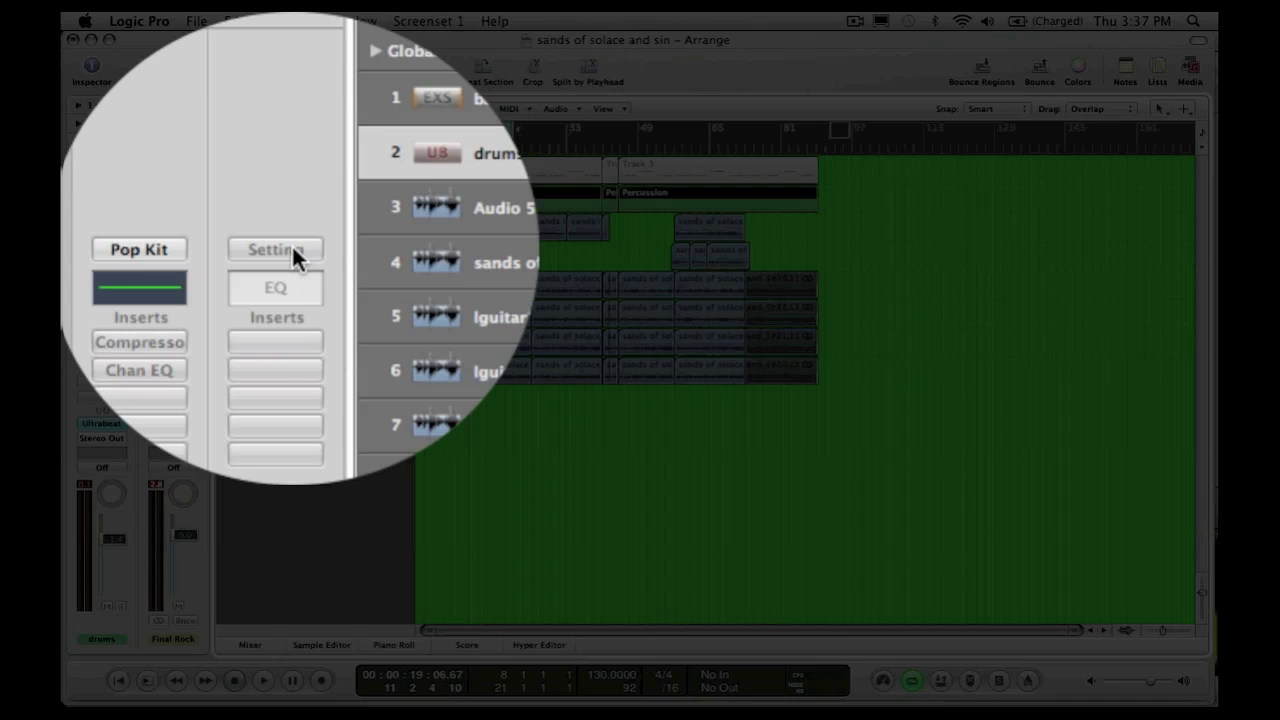
Look over the output channel strip's setting categories, including 02 Mastering, and play the unmastered mix from bar 8 to about bar 16
left_click(180, 251)
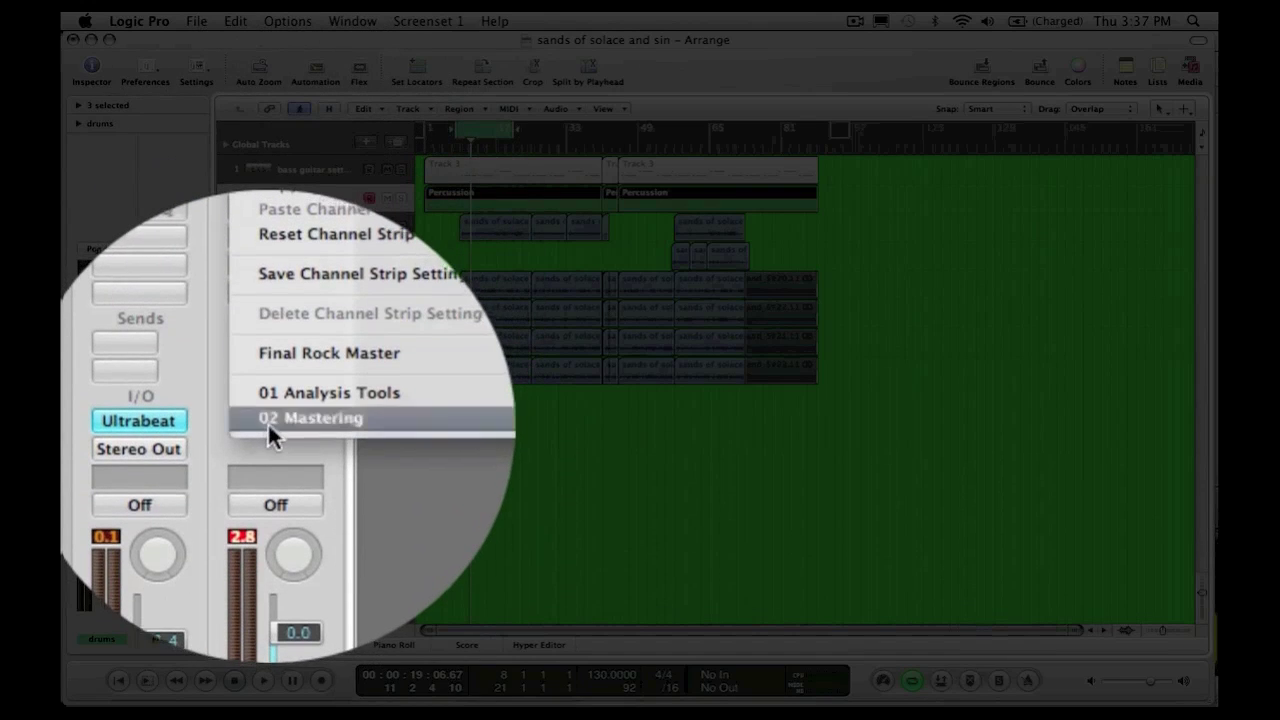
mouse_move(275, 391)
mouse_move(307, 424)
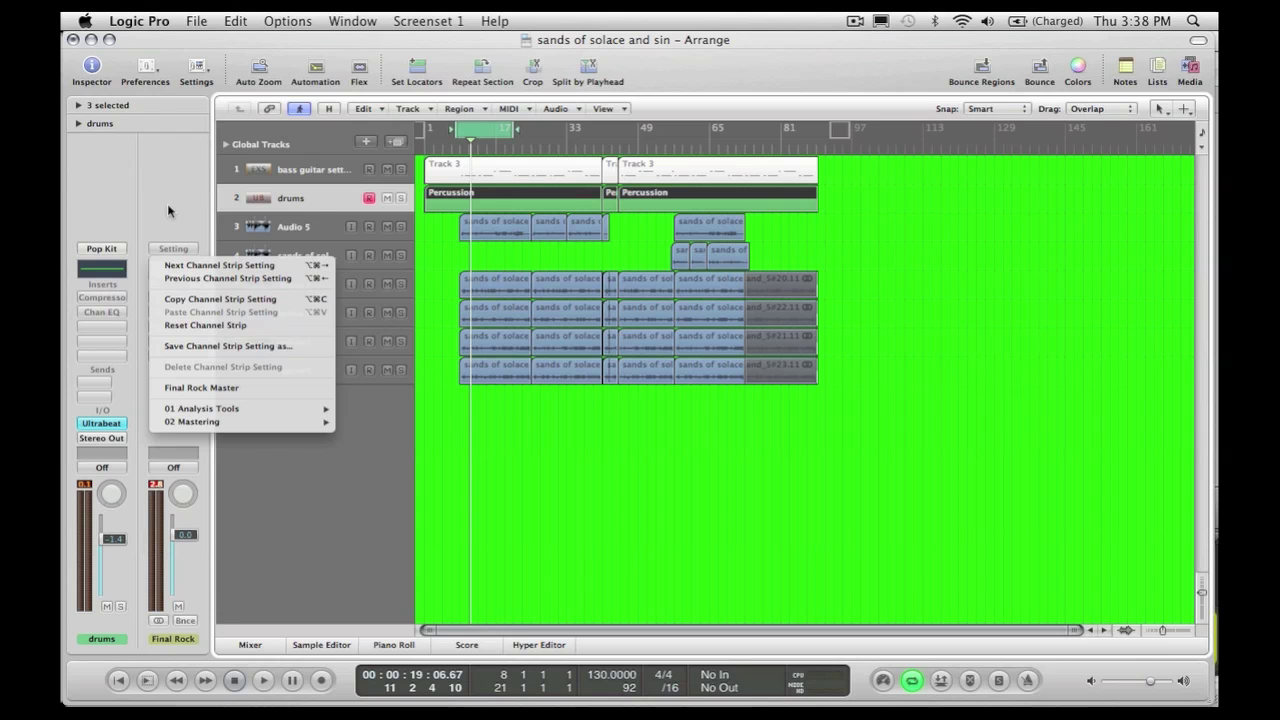
left_click(376, 429)
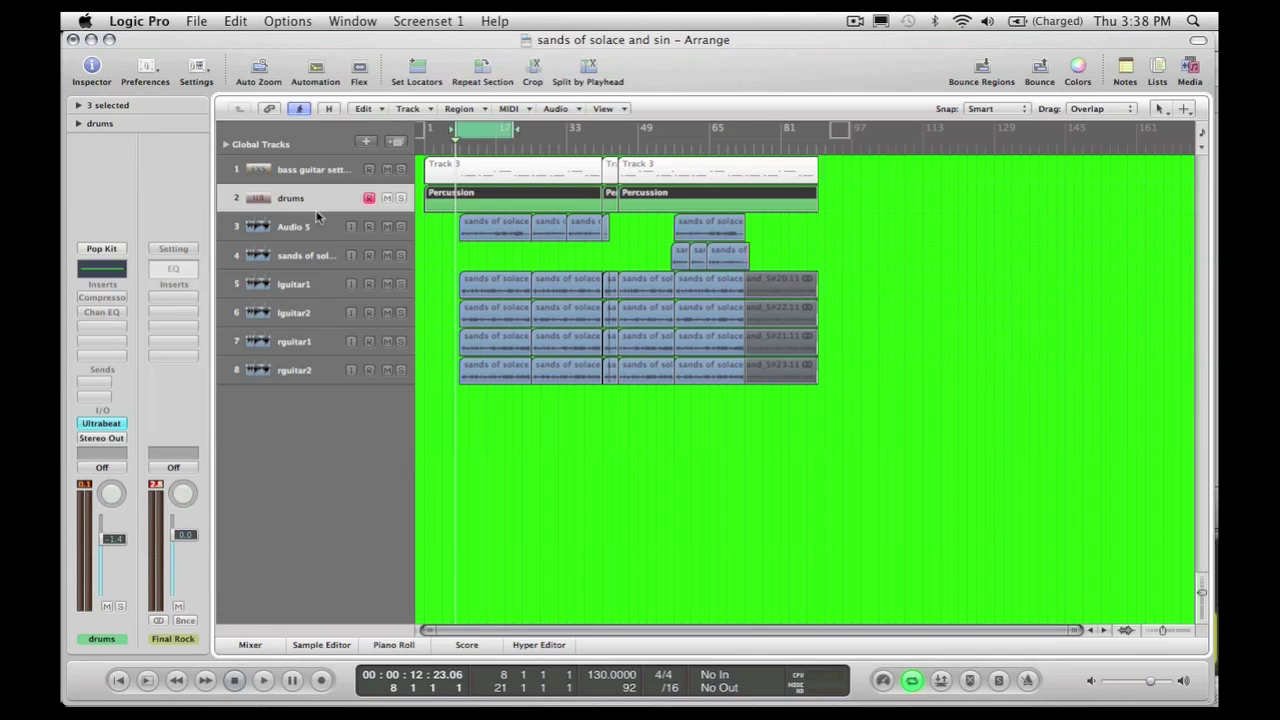
key("space")
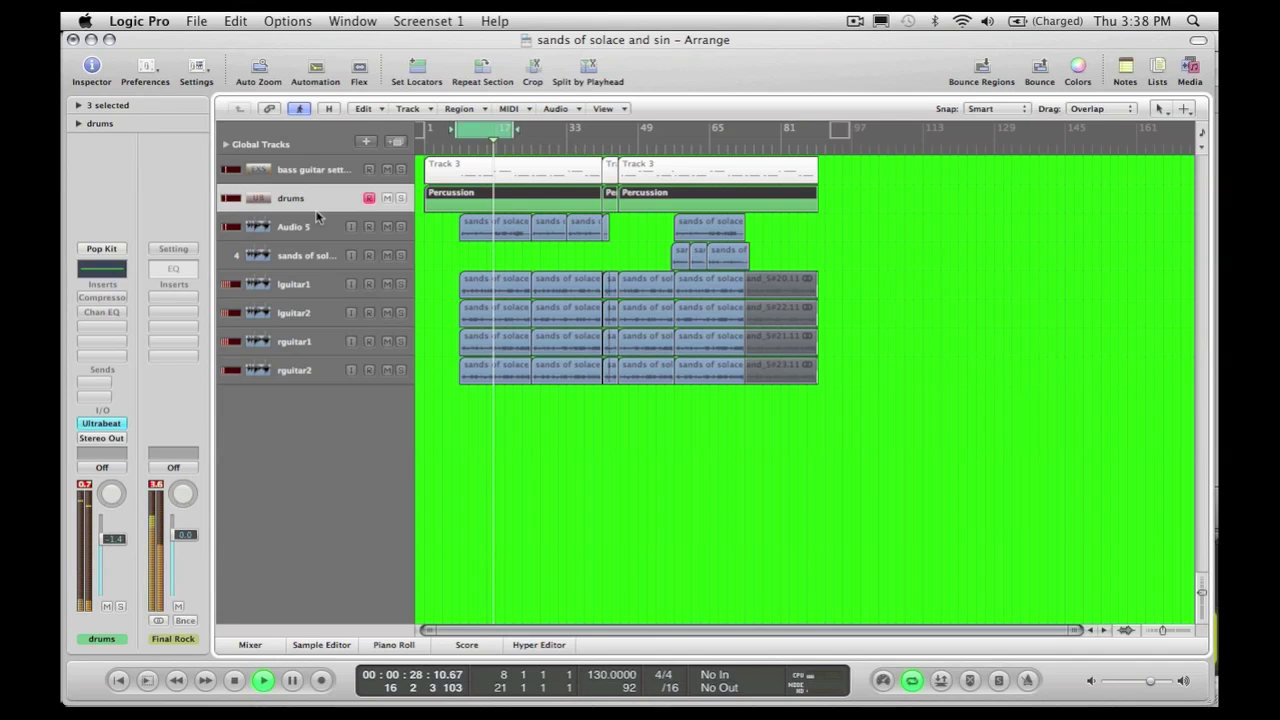
key("space")
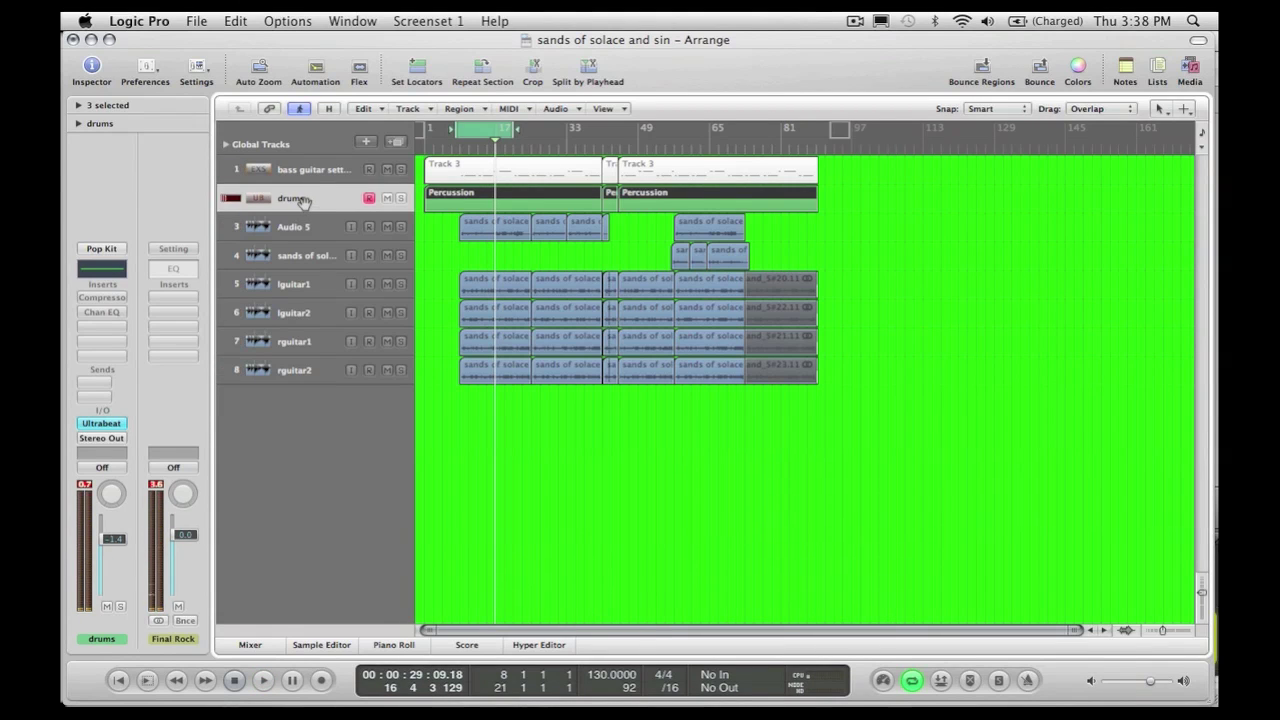
Apply the Final Rock Master Wide mastering setting to the output channel strip
left_click(186, 249)
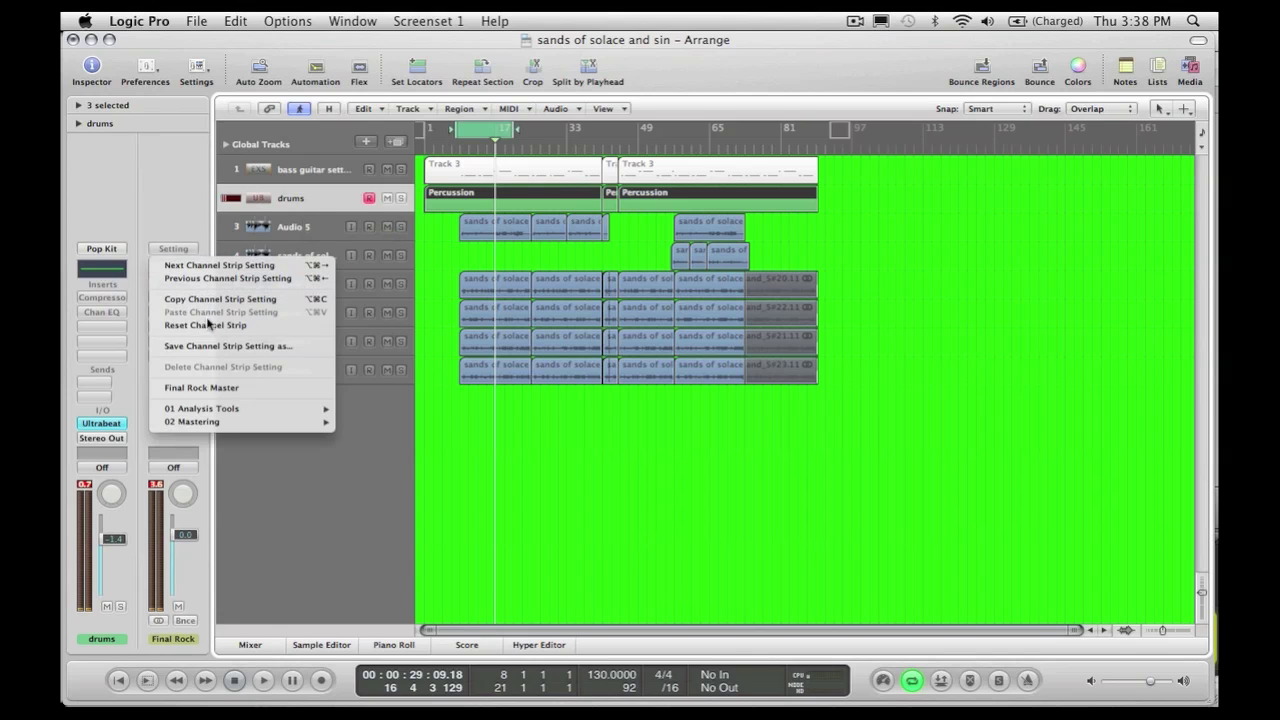
mouse_move(224, 423)
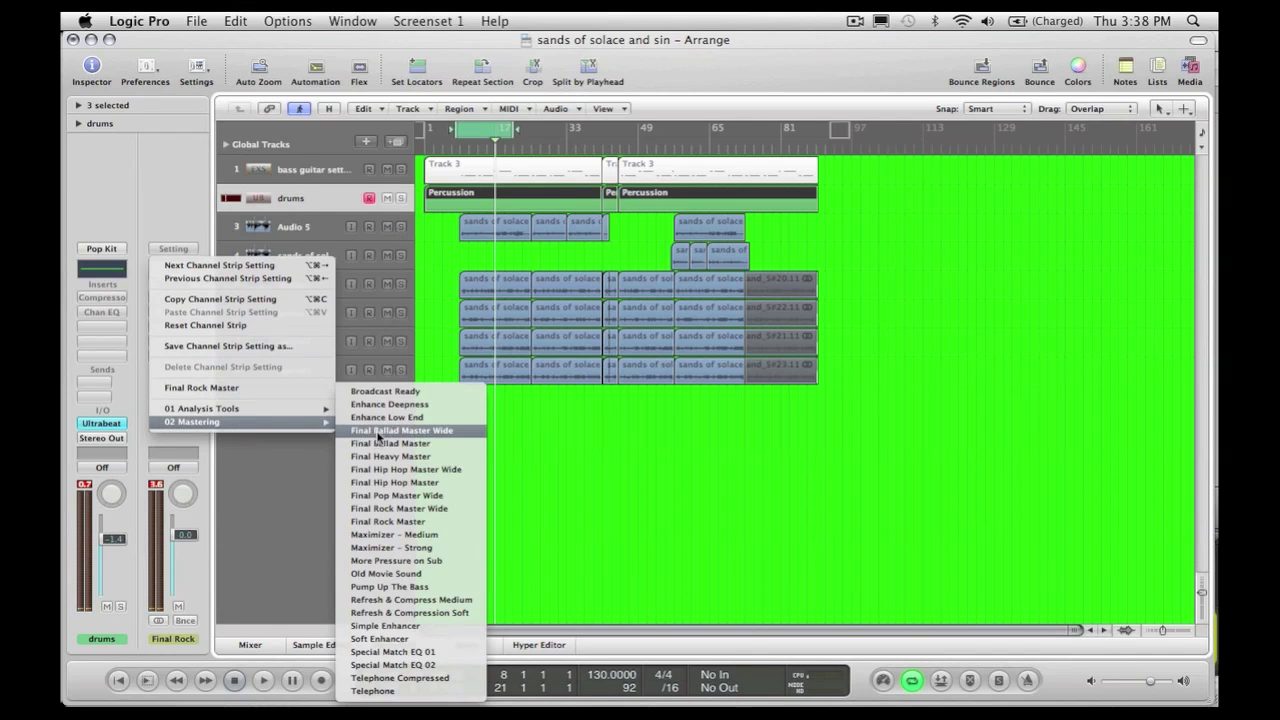
left_click(396, 510)
Turn off the cycle region and play the mastered mix from bar 8 to about bar 23
key("Return")
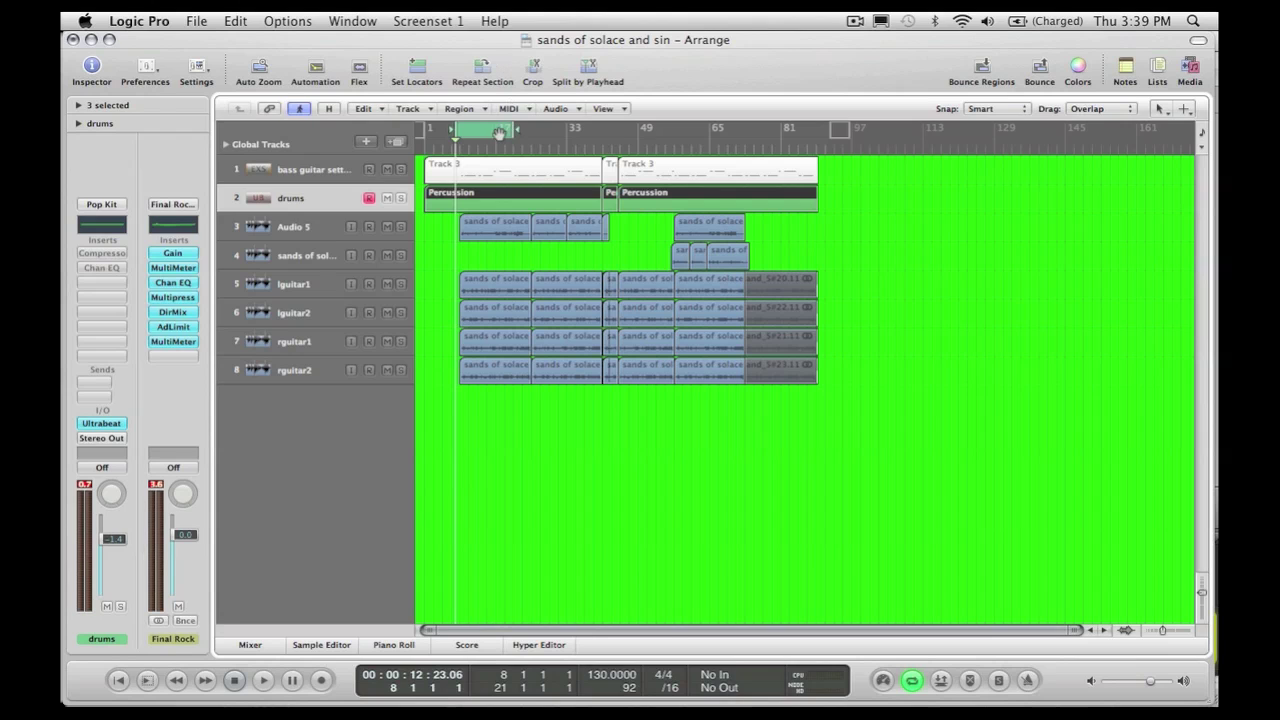
left_click(499, 132)
key("space")
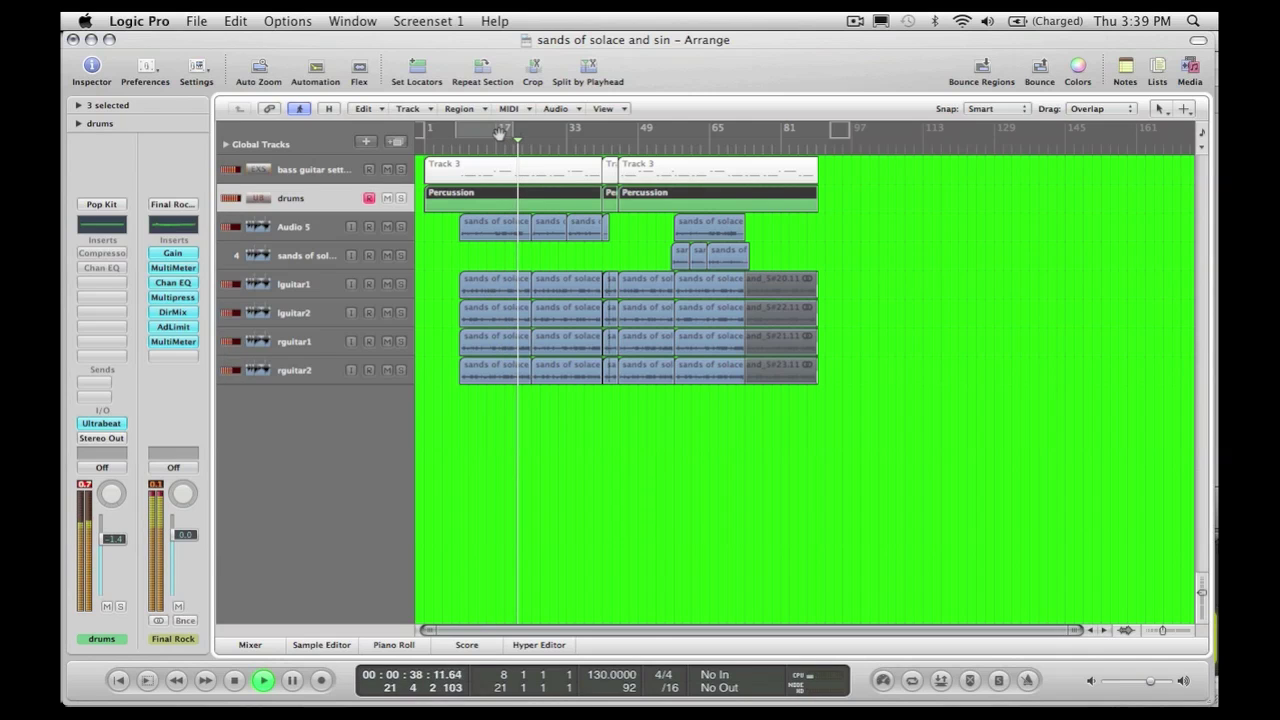
key("space")
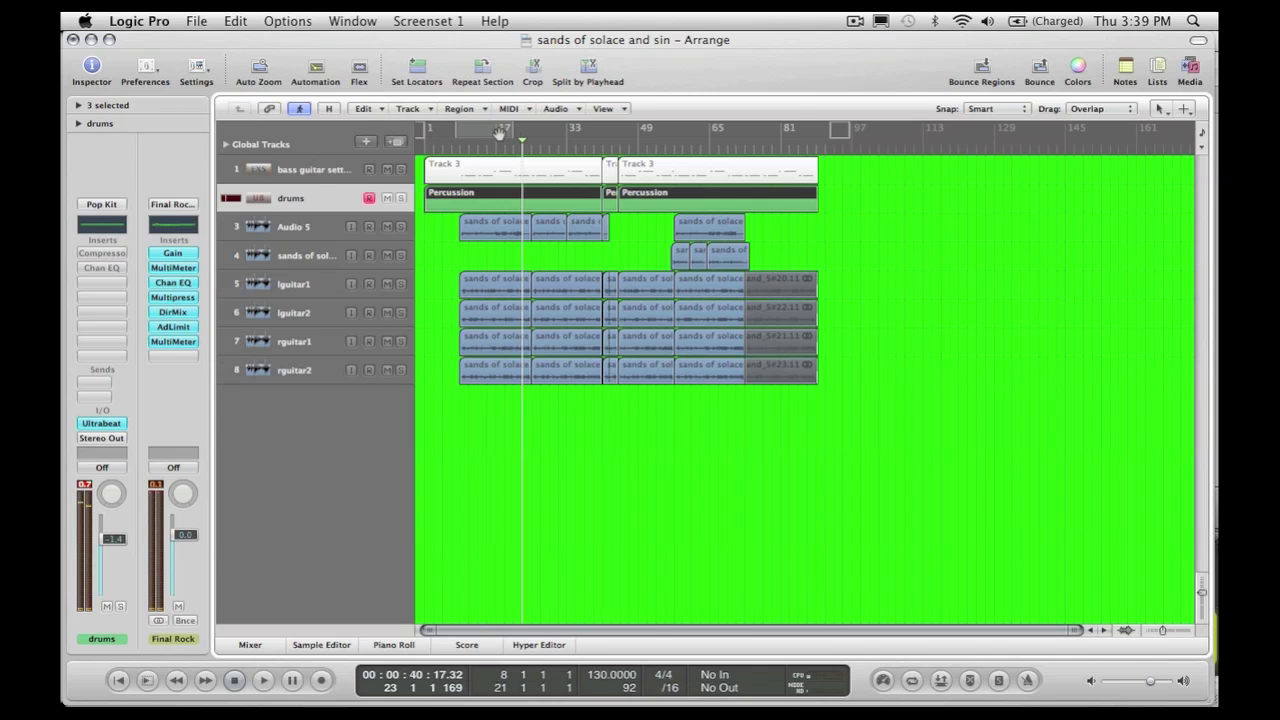